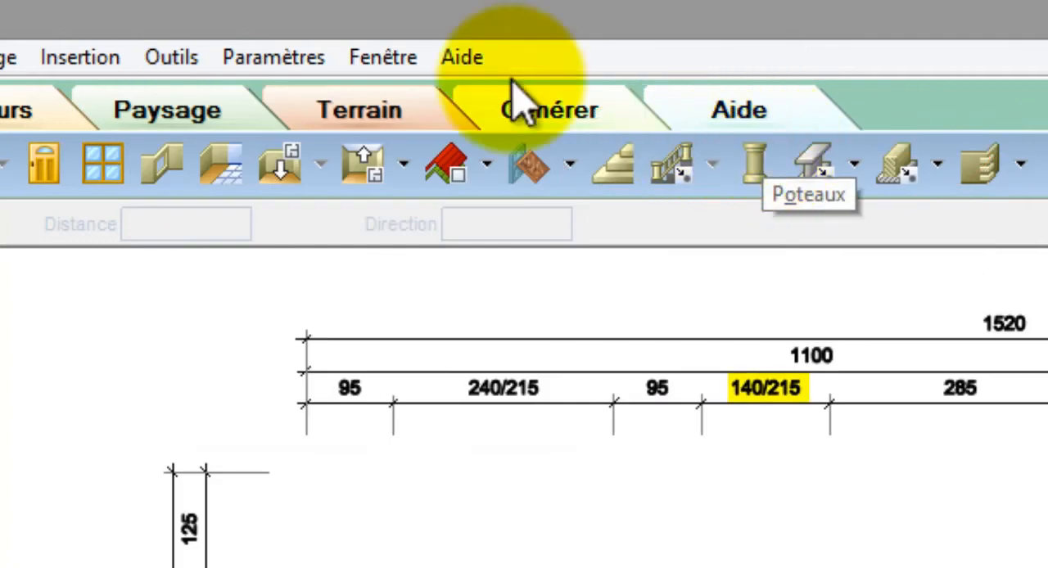
- Add an automatic interior dimension line running horizontally across the whole house, from outside the living room wall to beyond the garage wall
{"action": "left_click", "coordinate": [173, 61]}
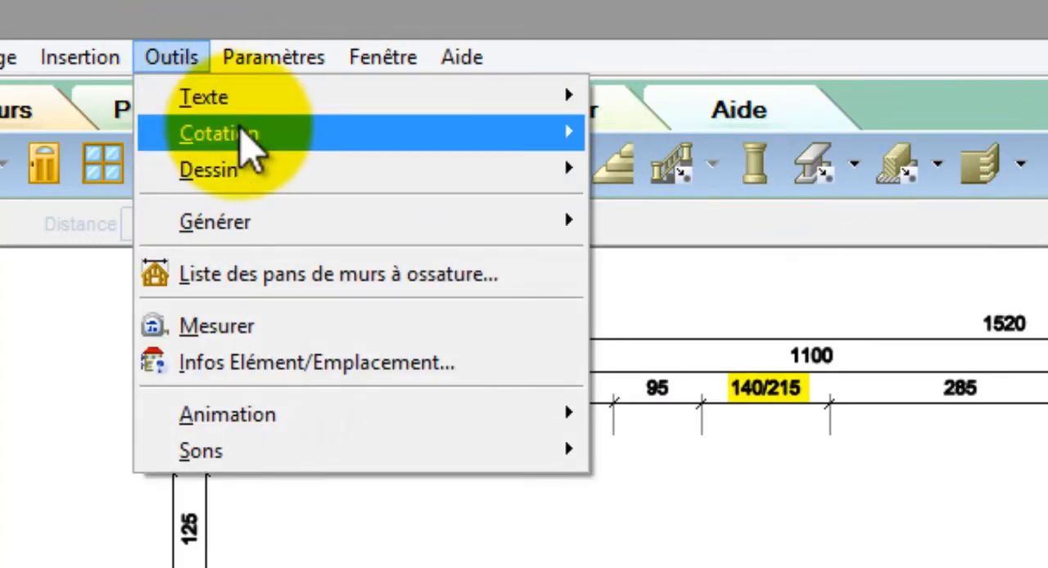
{"action": "mouse_move", "coordinate": [568, 145]}
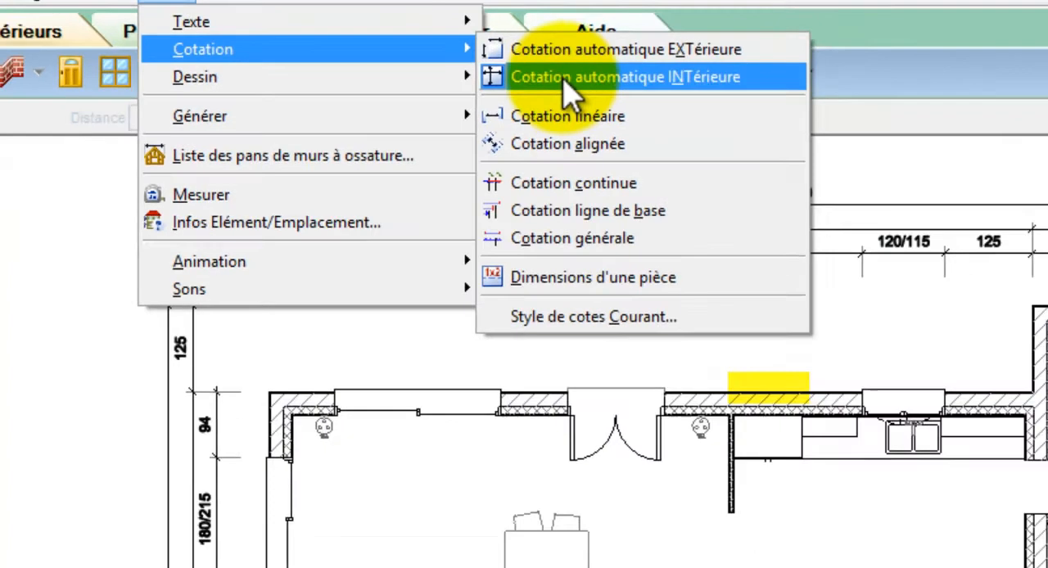
{"action": "left_click", "coordinate": [626, 174]}
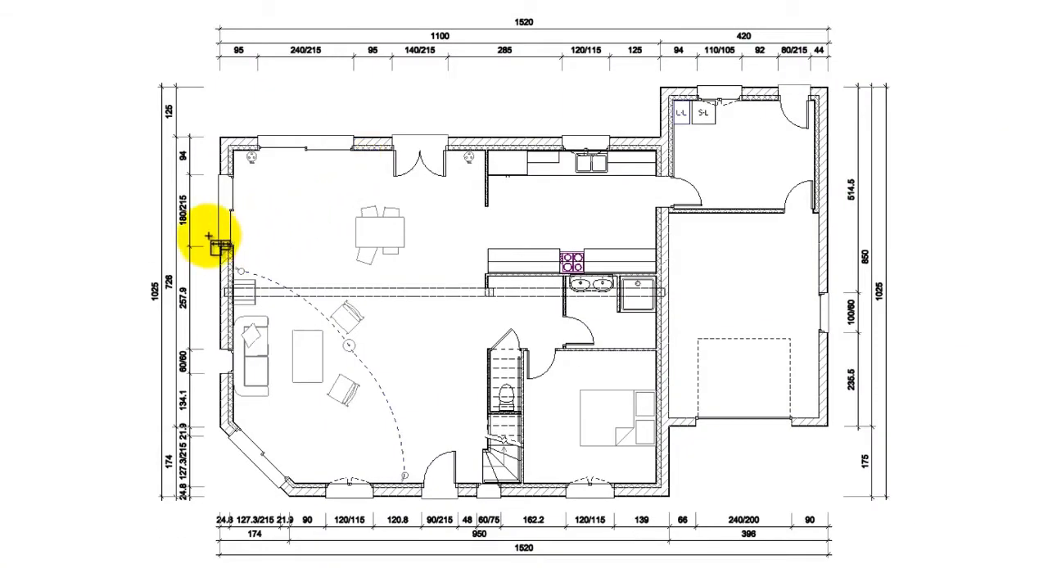
{"action": "left_click", "coordinate": [215, 237]}
{"action": "left_click", "coordinate": [842, 239]}
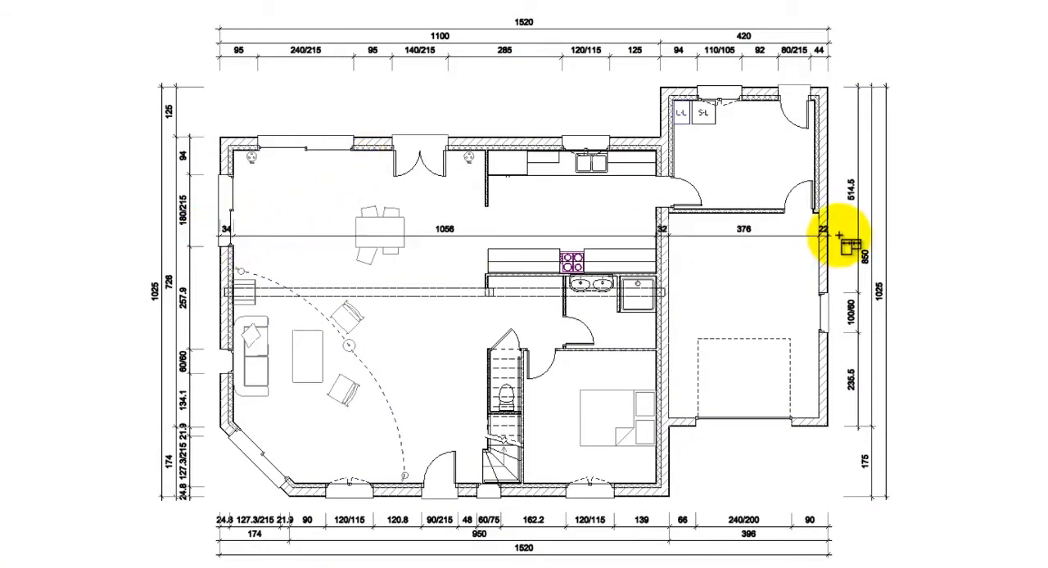
- Add two vertical automatic interior dimension lines, one through the storeroom and garage and one through the living room
{"action": "left_click", "coordinate": [791, 75]}
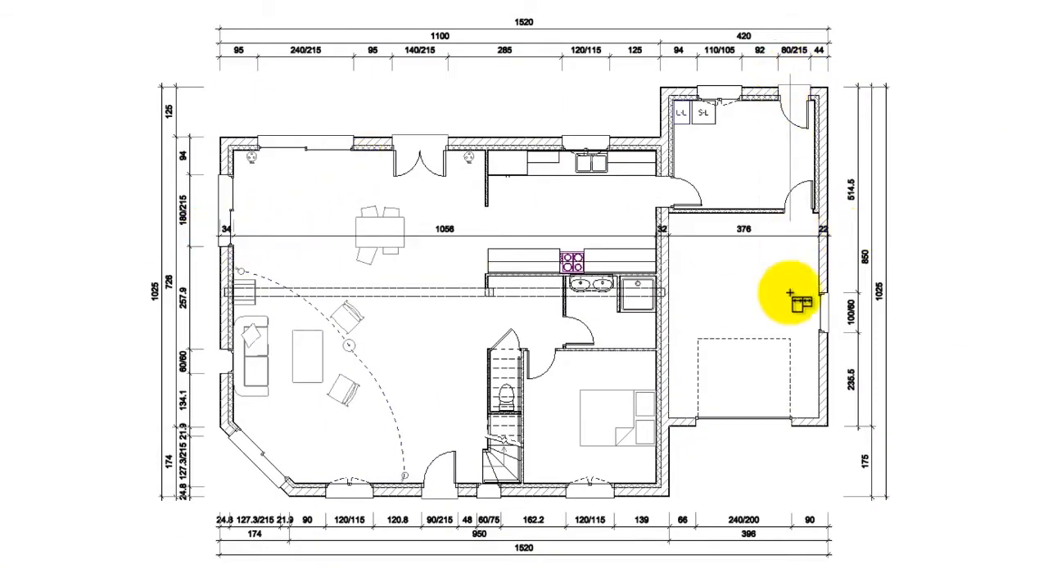
{"action": "left_click", "coordinate": [782, 443]}
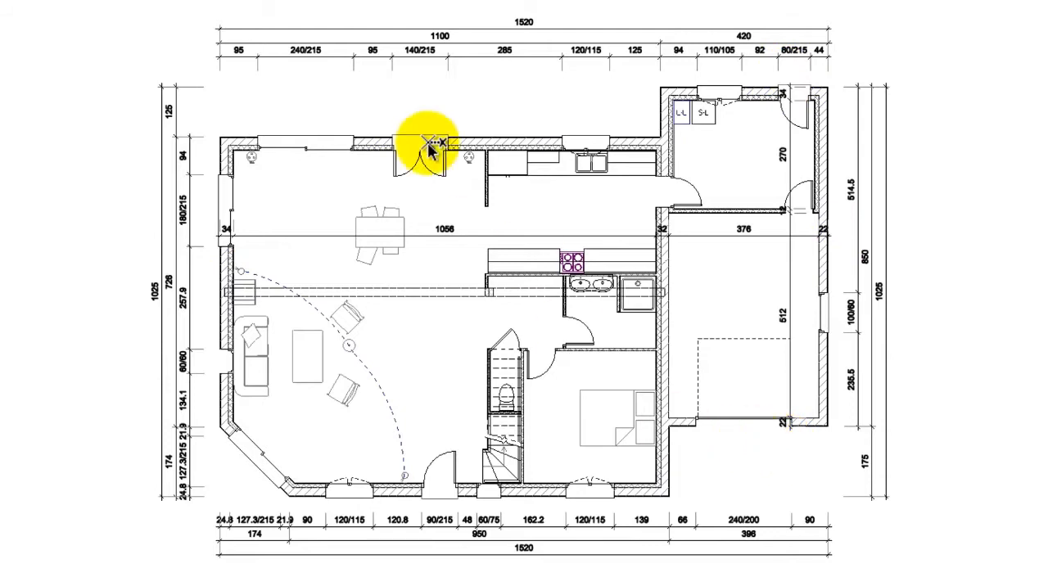
{"action": "left_click", "coordinate": [460, 123]}
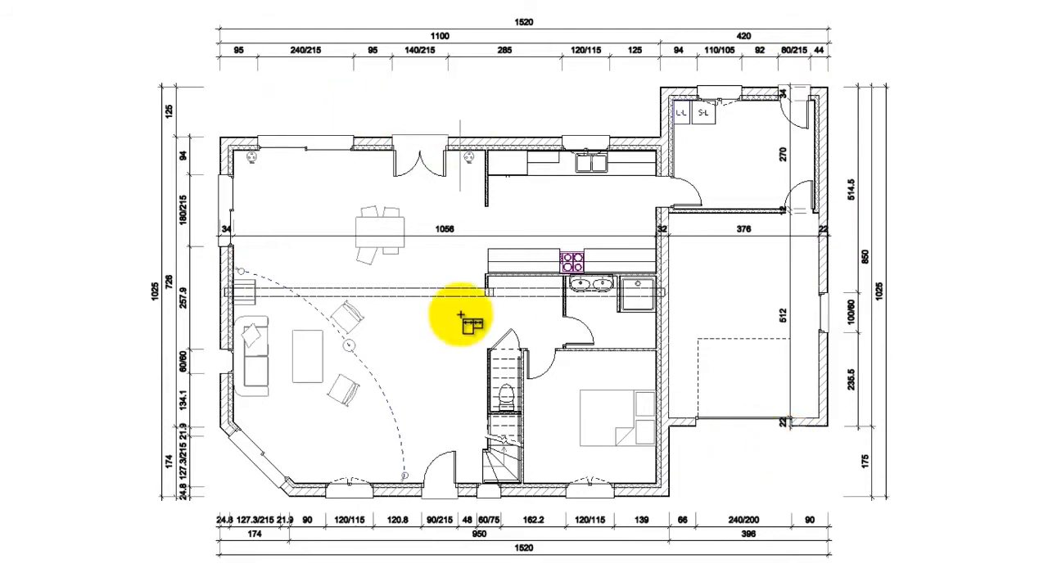
{"action": "left_click", "coordinate": [440, 525]}
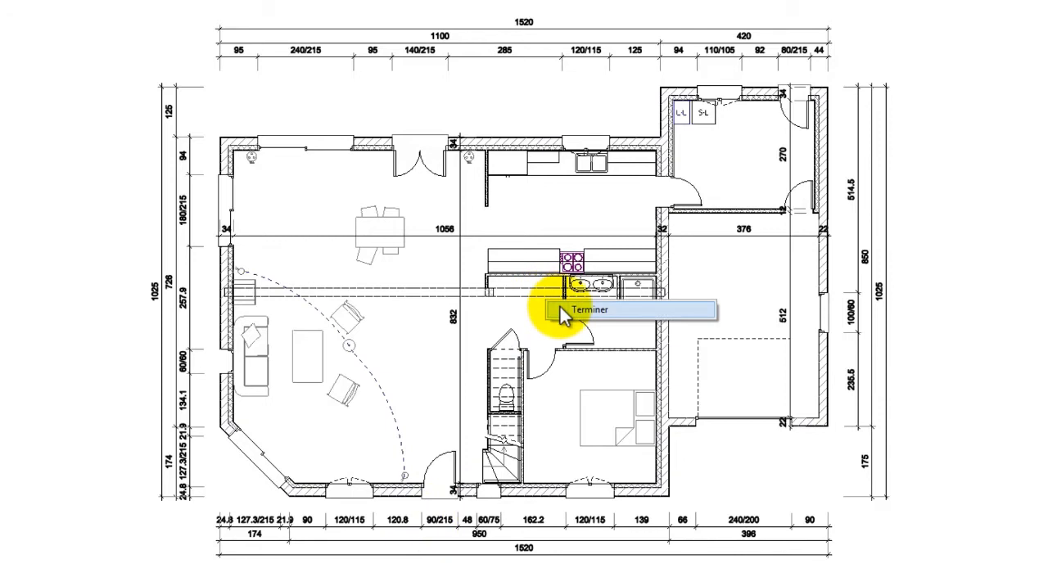
- Try moving the 12 cm partition between storeroom and garage by setting the storeroom depth to 280, and undo the change
{"action": "scroll", "coordinate": [548, 307], "scroll_direction": "up", "scroll_amount": 3}
{"action": "scroll", "coordinate": [547, 337], "scroll_direction": "up", "scroll_amount": 4}
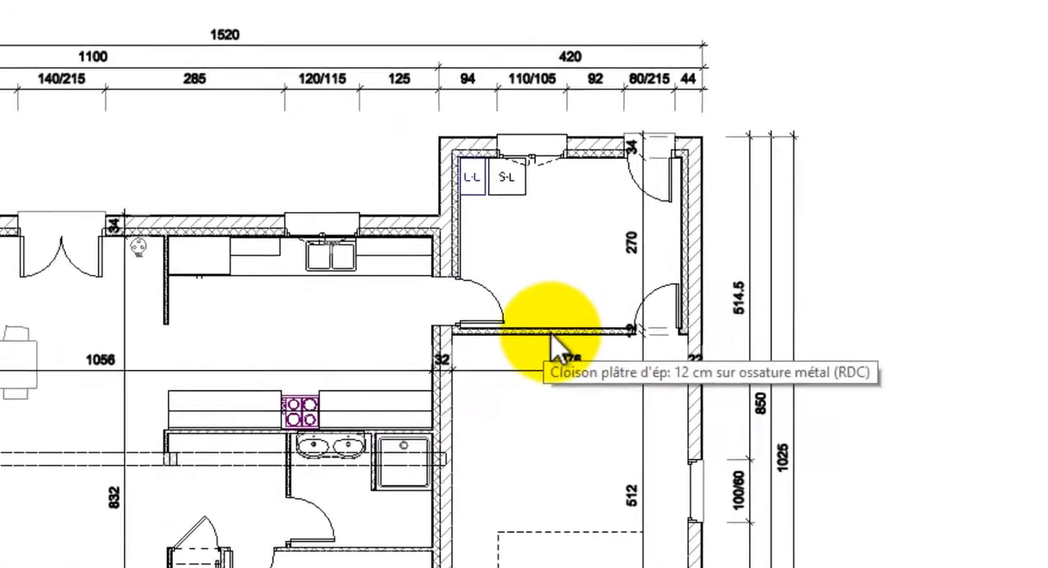
{"action": "scroll", "coordinate": [456, 401], "scroll_direction": "up", "scroll_amount": 2}
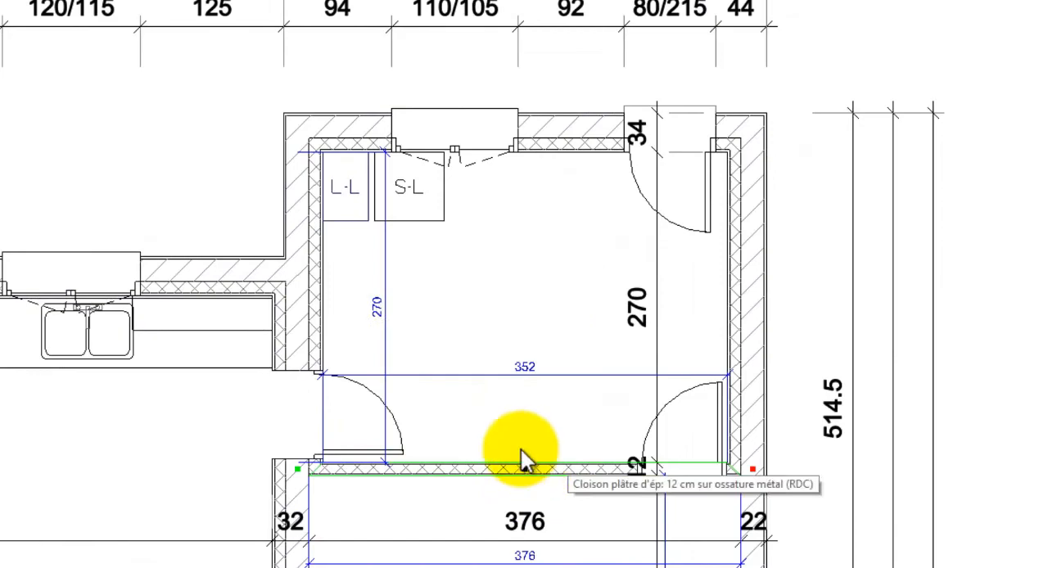
{"action": "left_click", "coordinate": [386, 317]}
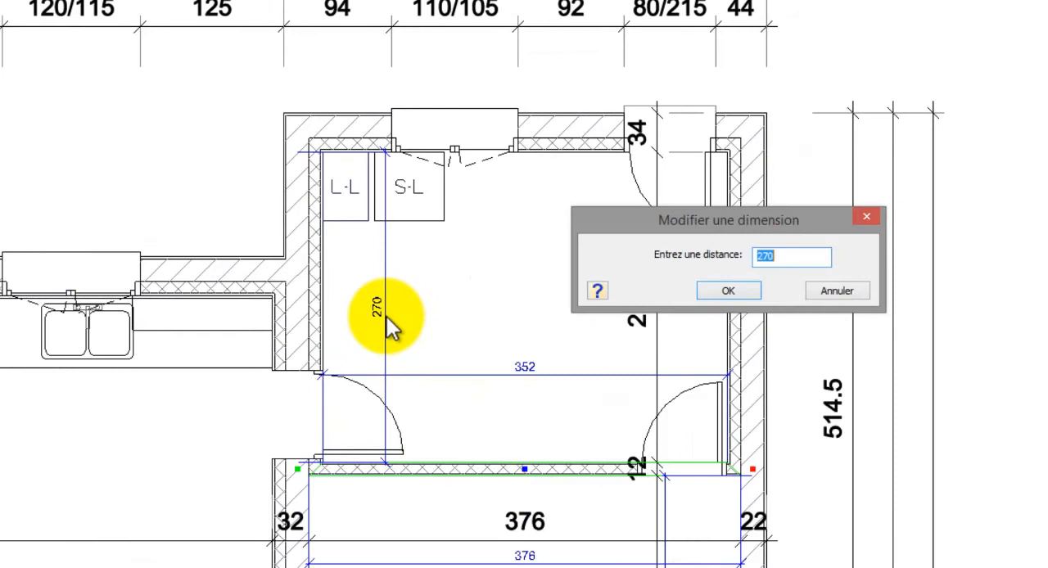
{"action": "type", "text": "280"}
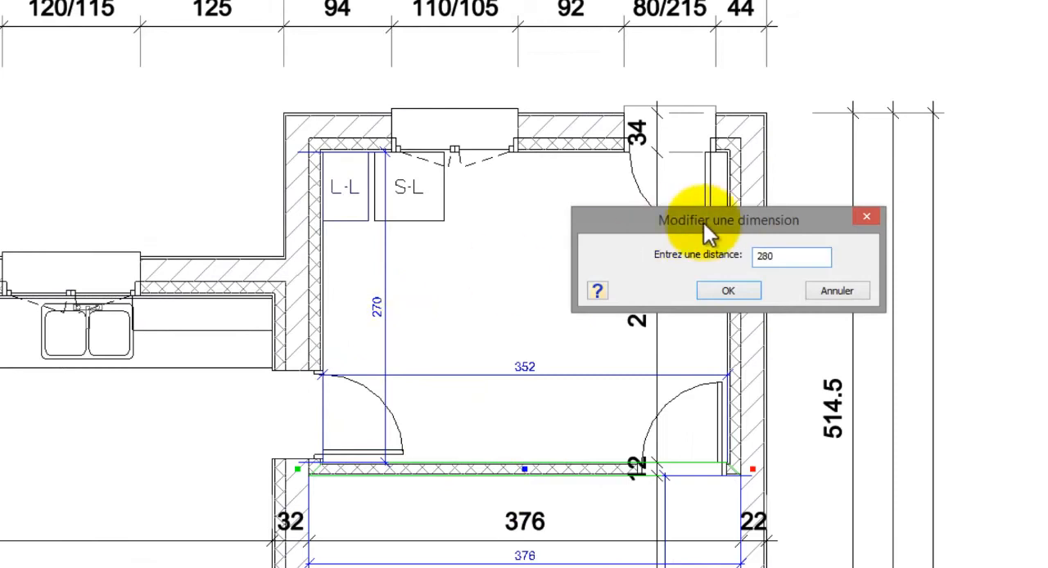
{"action": "left_click_drag", "start_coordinate": [703, 223], "coordinate": [439, 204]}
{"action": "left_click", "coordinate": [446, 259]}
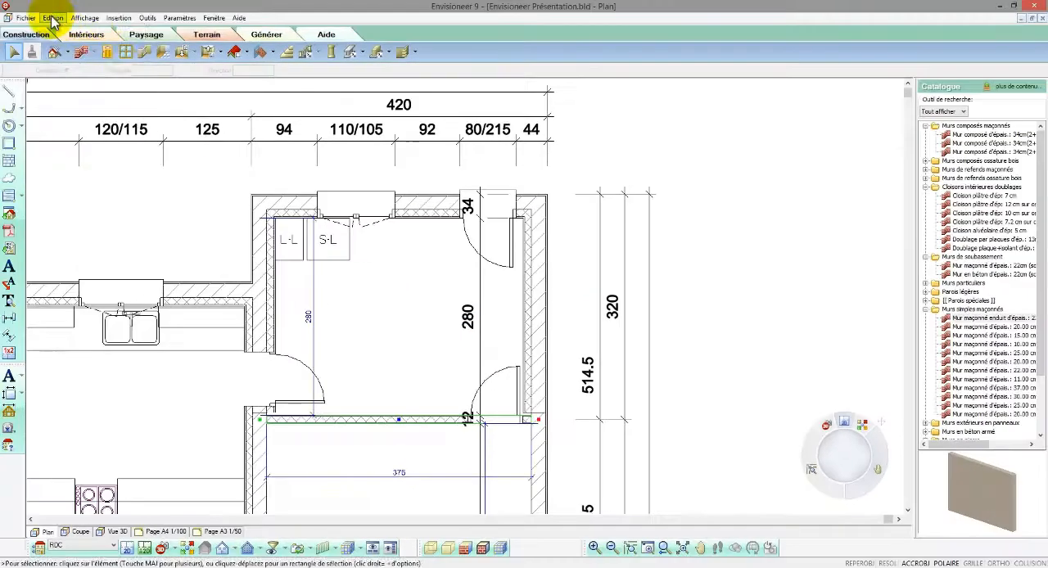
{"action": "left_click", "coordinate": [52, 18]}
{"action": "left_click", "coordinate": [82, 33]}
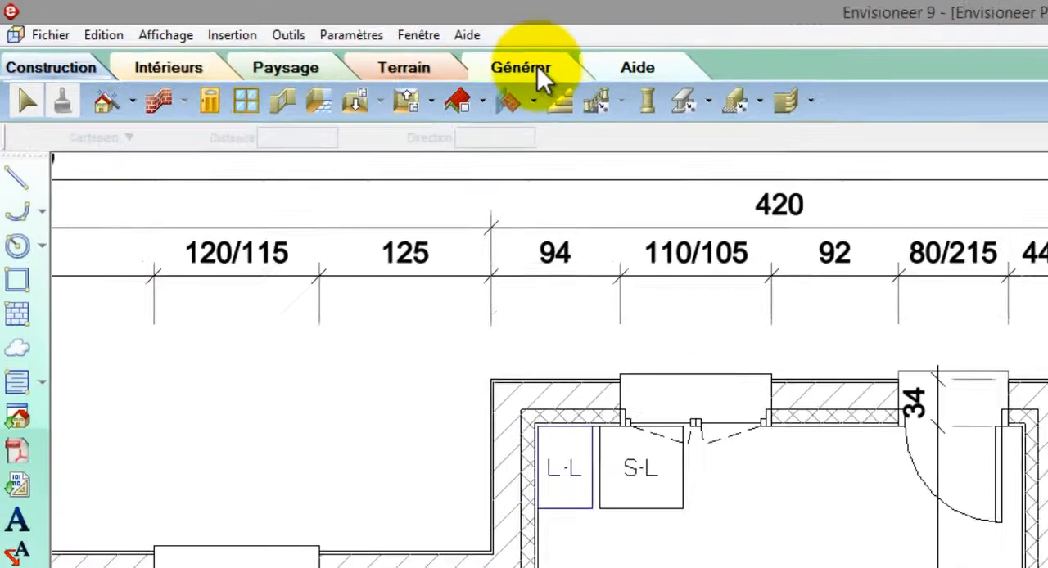
- Place an automatic surface calculation label titled CELLIER in the storeroom, showing its surface
{"action": "left_click", "coordinate": [273, 36]}
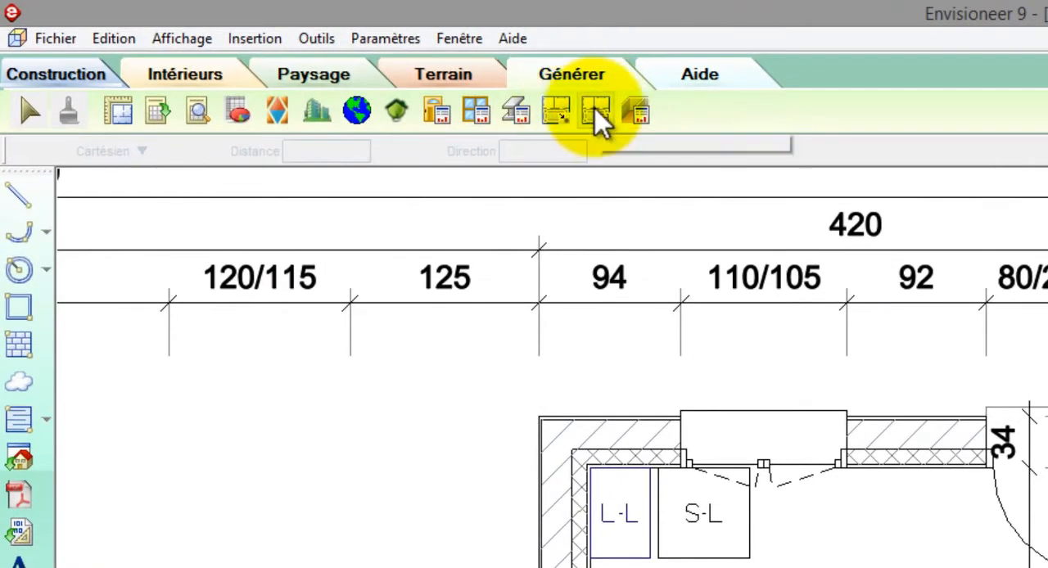
{"action": "left_click", "coordinate": [596, 113]}
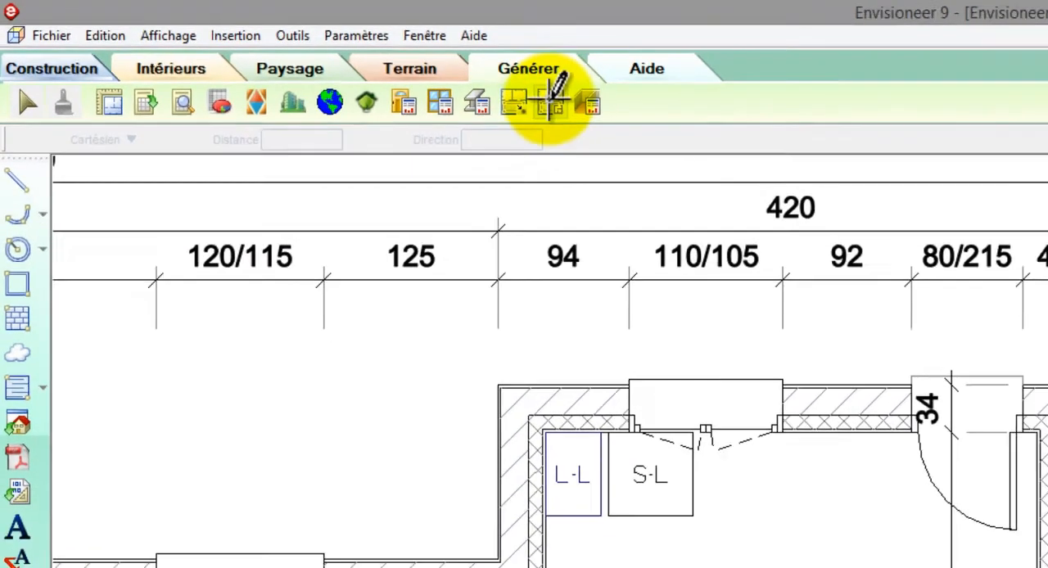
{"action": "left_click", "coordinate": [480, 197]}
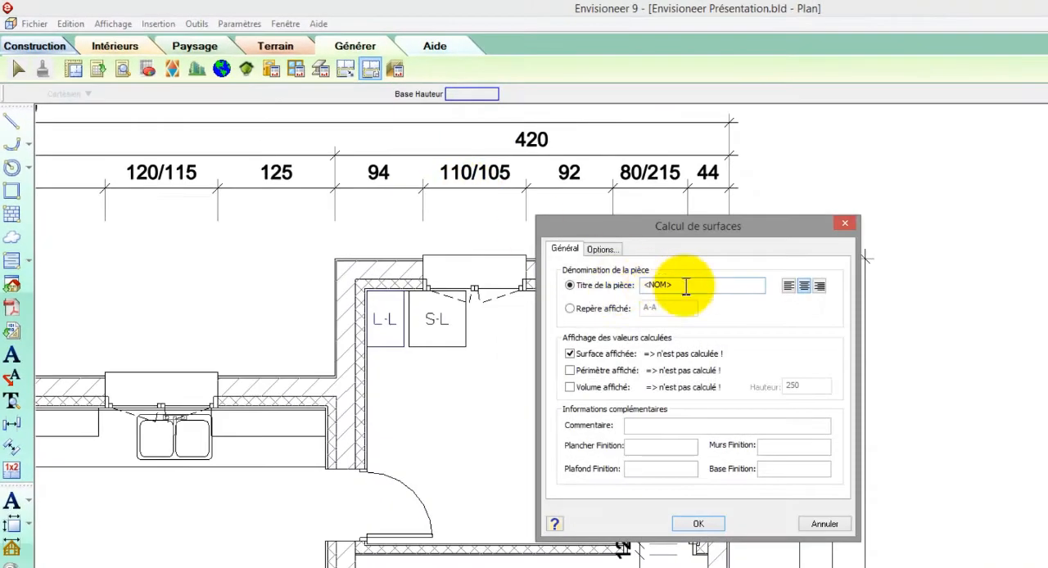
{"action": "left_click_drag", "start_coordinate": [686, 284], "coordinate": [601, 295]}
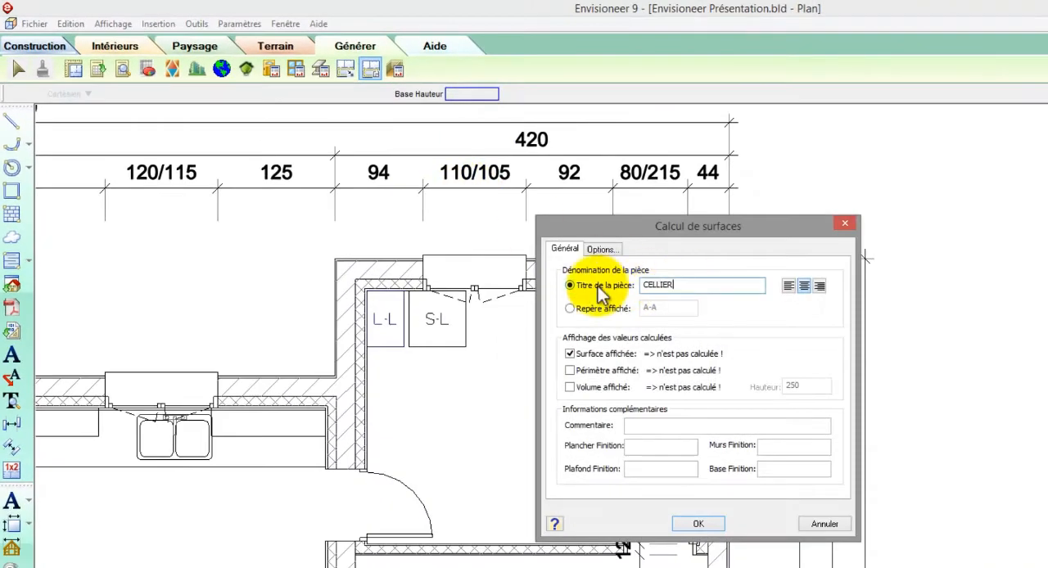
{"action": "type", "text": "CELLIER"}
{"action": "left_click", "coordinate": [684, 522]}
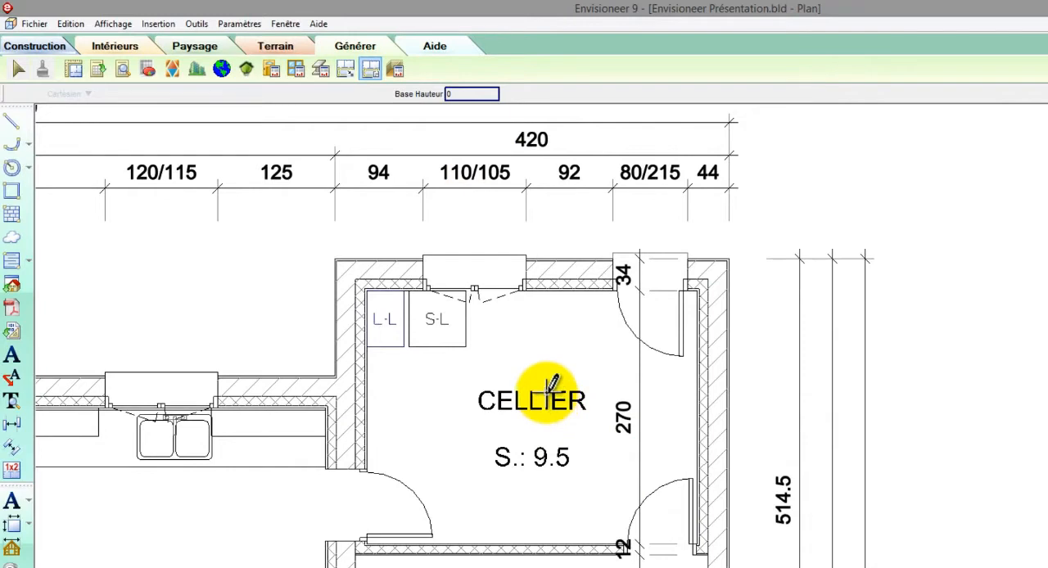
- Place surface labels titled GARAGE, SDB, WC and CHAMBRE in the garage, bathroom, toilet and bedroom
{"action": "double_click", "coordinate": [553, 382]}
{"action": "left_click_drag", "start_coordinate": [682, 292], "coordinate": [537, 294]}
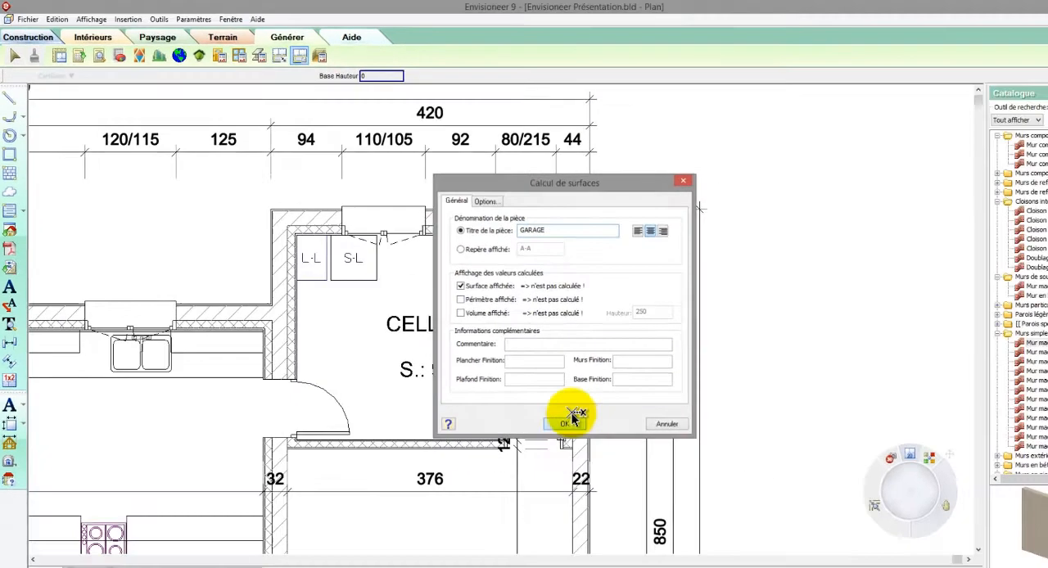
{"action": "left_click", "coordinate": [571, 420]}
{"action": "scroll", "coordinate": [477, 276], "scroll_direction": "down", "scroll_amount": 5}
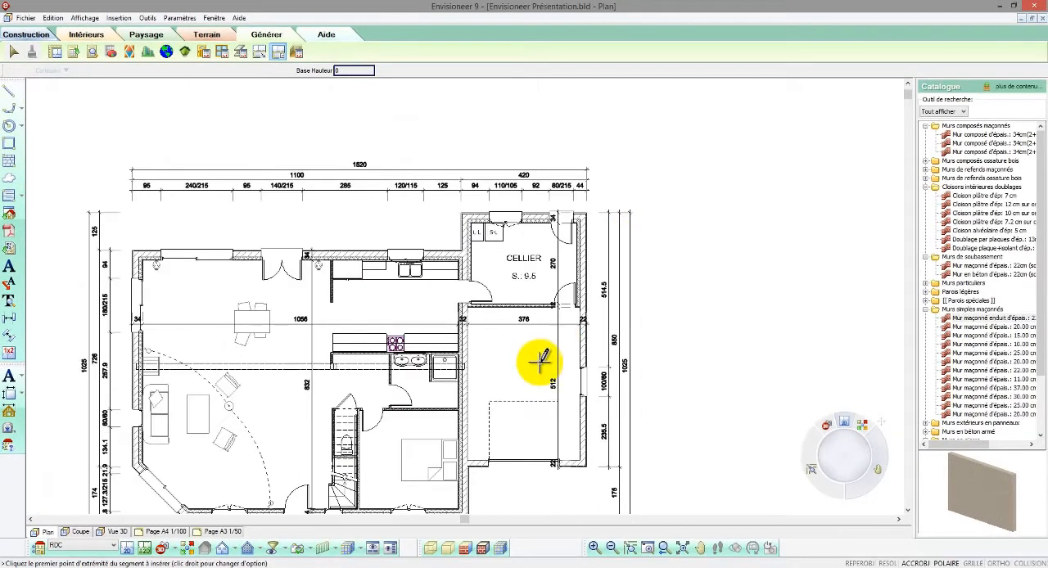
{"action": "left_click", "coordinate": [540, 362]}
{"action": "left_click_drag", "start_coordinate": [521, 218], "coordinate": [435, 216]}
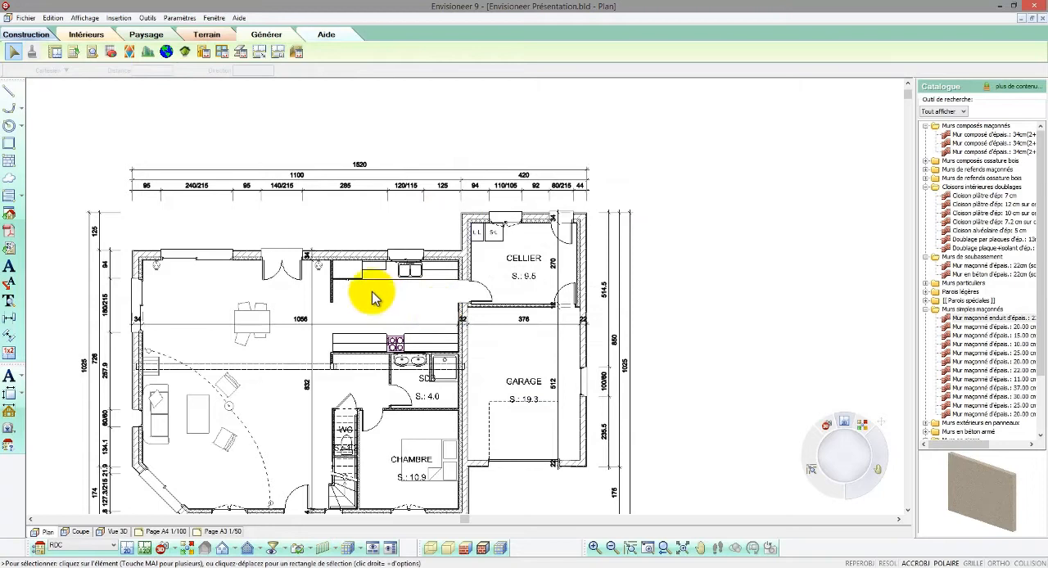
- Create a surface calculation titled CUISINE by outlining the open kitchen area corner by corner
{"action": "scroll", "coordinate": [373, 293], "scroll_direction": "up", "scroll_amount": 5}
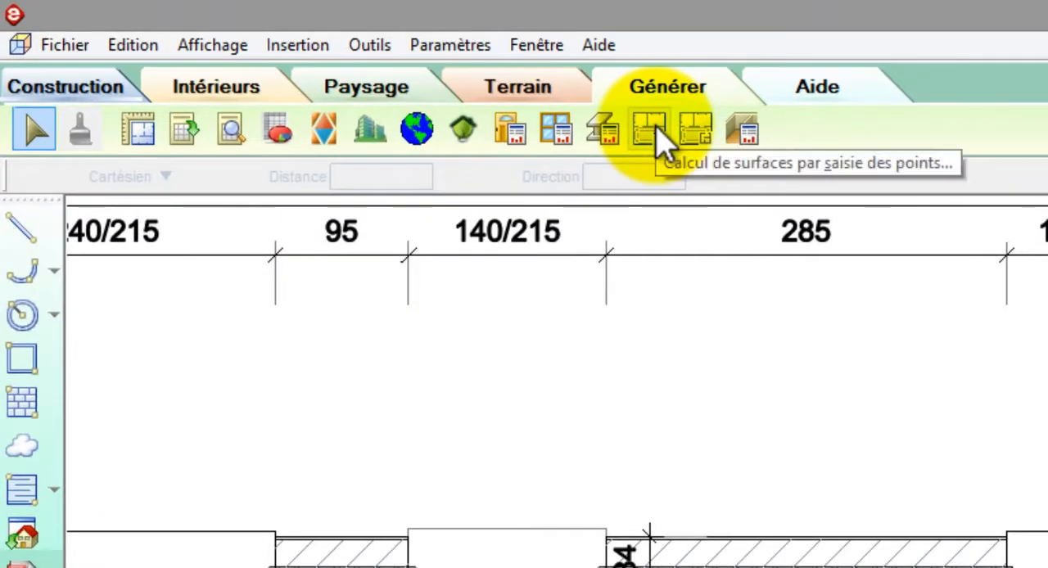
{"action": "left_click", "coordinate": [312, 63]}
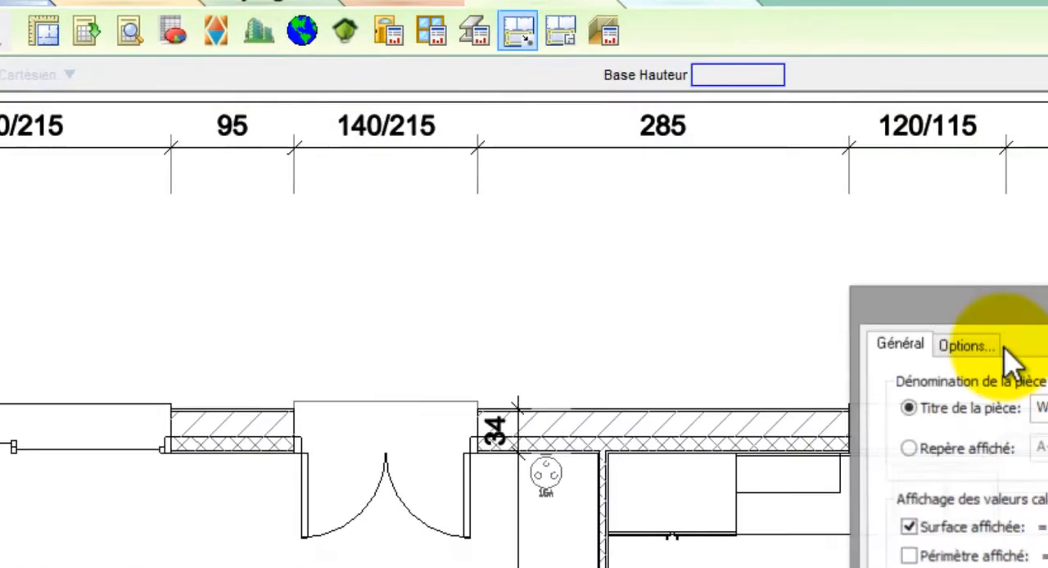
{"action": "left_click_drag", "start_coordinate": [760, 181], "coordinate": [591, 113]}
{"action": "type", "text": "CUISINE"}
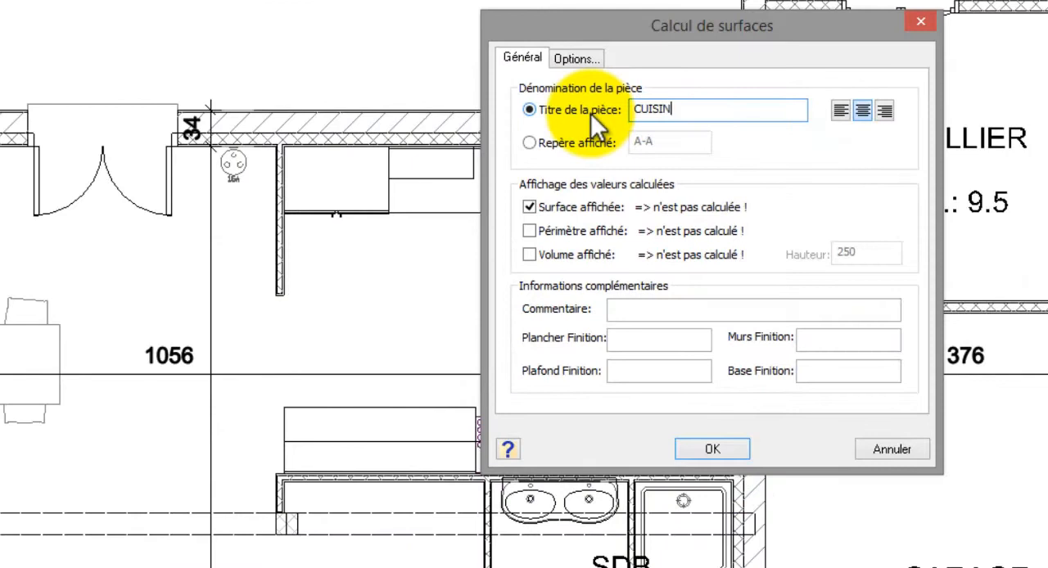
{"action": "left_click", "coordinate": [706, 447]}
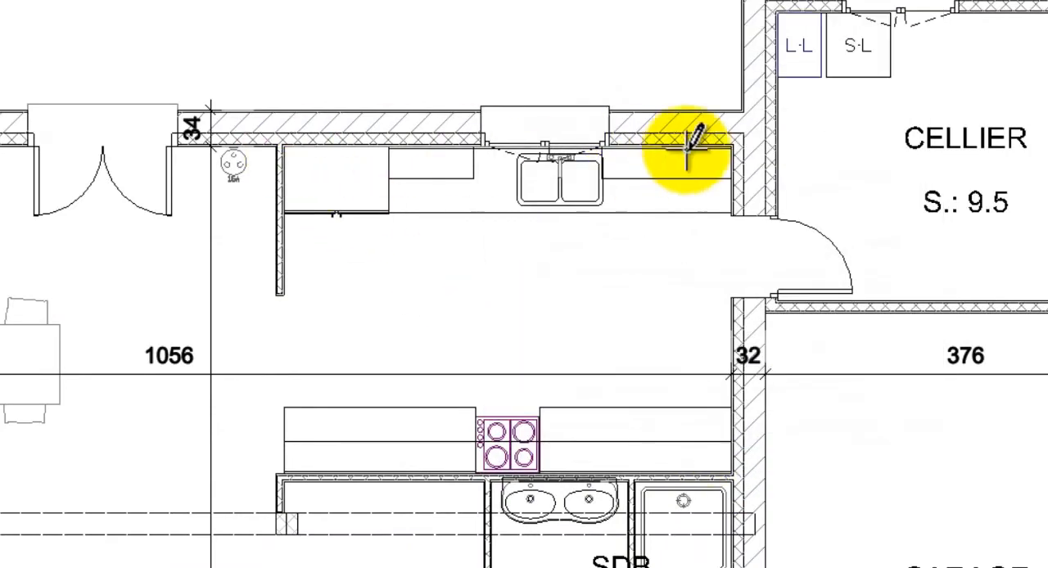
{"action": "left_click", "coordinate": [729, 148]}
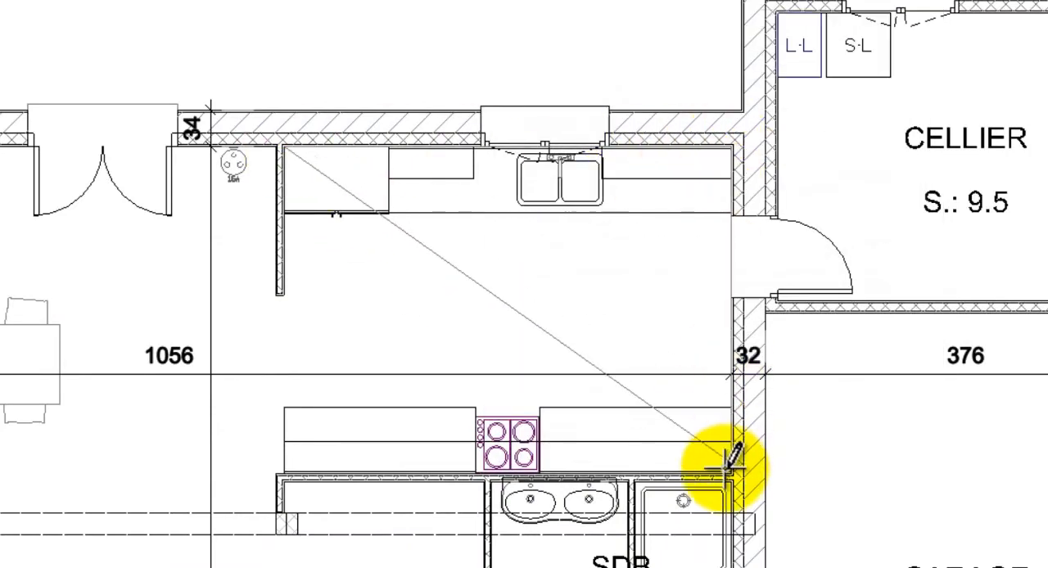
{"action": "left_click", "coordinate": [730, 473]}
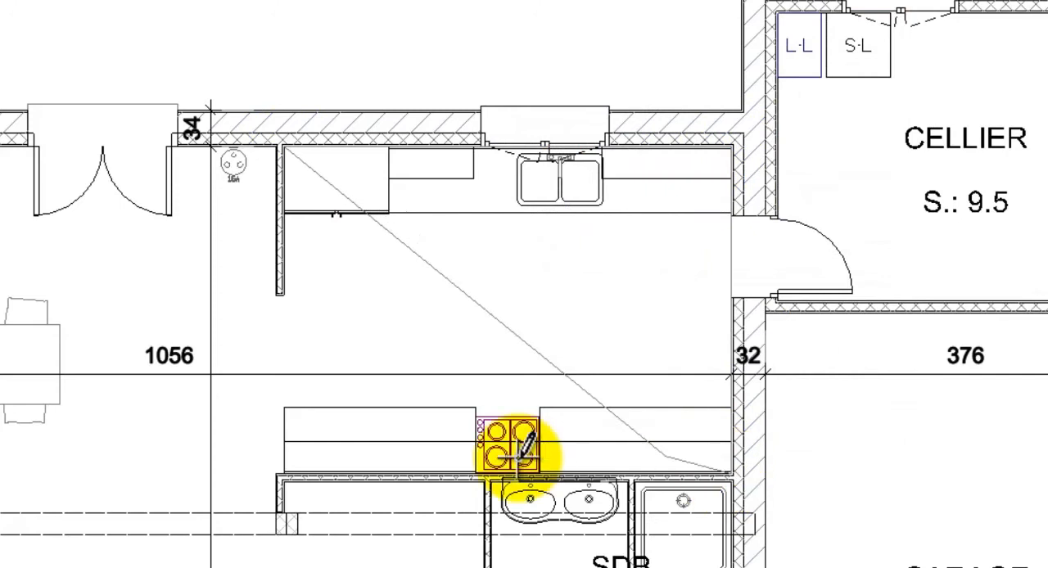
{"action": "right_click", "coordinate": [286, 475]}
{"action": "left_click", "coordinate": [299, 485]}
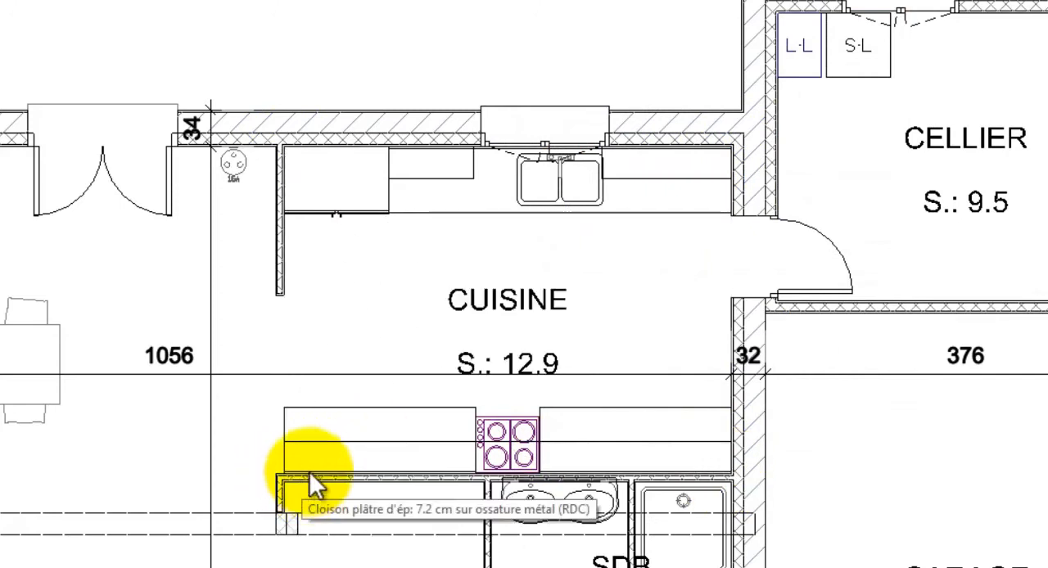
- Move the text of the CUISINE surface label so it sits clear above the horizontal dimension line
{"action": "left_click", "coordinate": [522, 306]}
{"action": "right_click", "coordinate": [521, 306]}
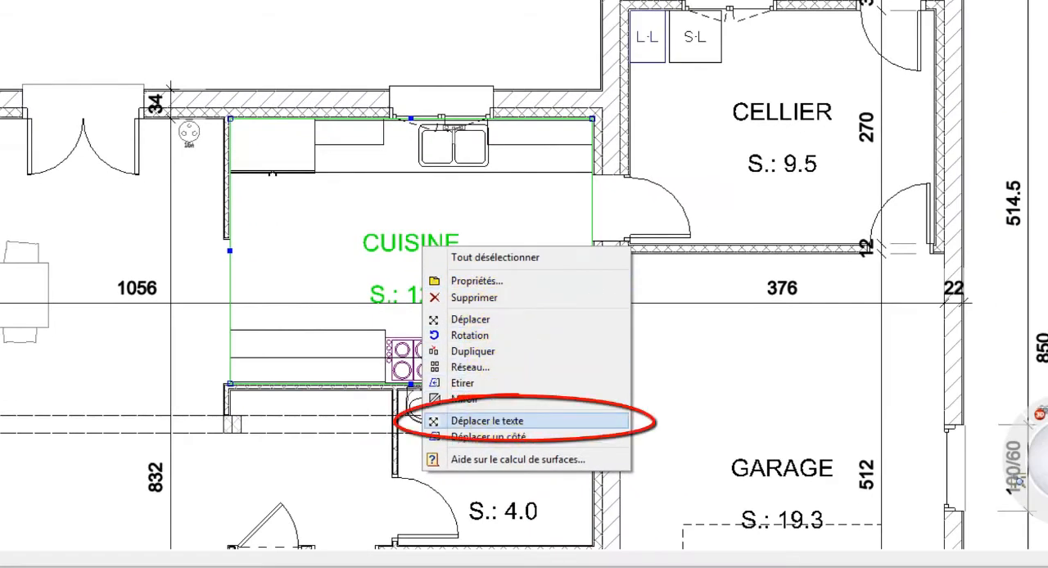
{"action": "left_click", "coordinate": [502, 420]}
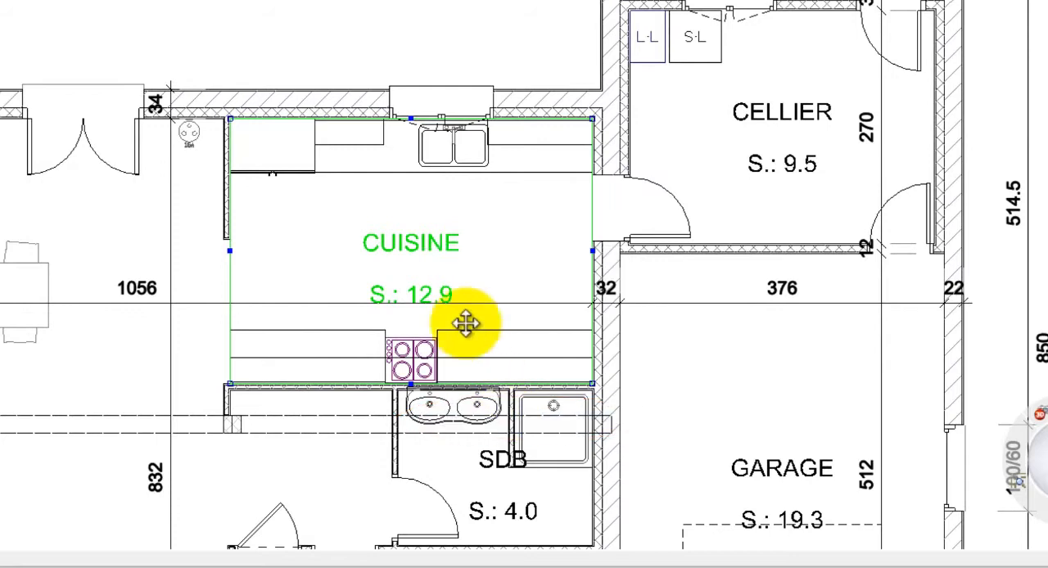
{"action": "left_click", "coordinate": [442, 268]}
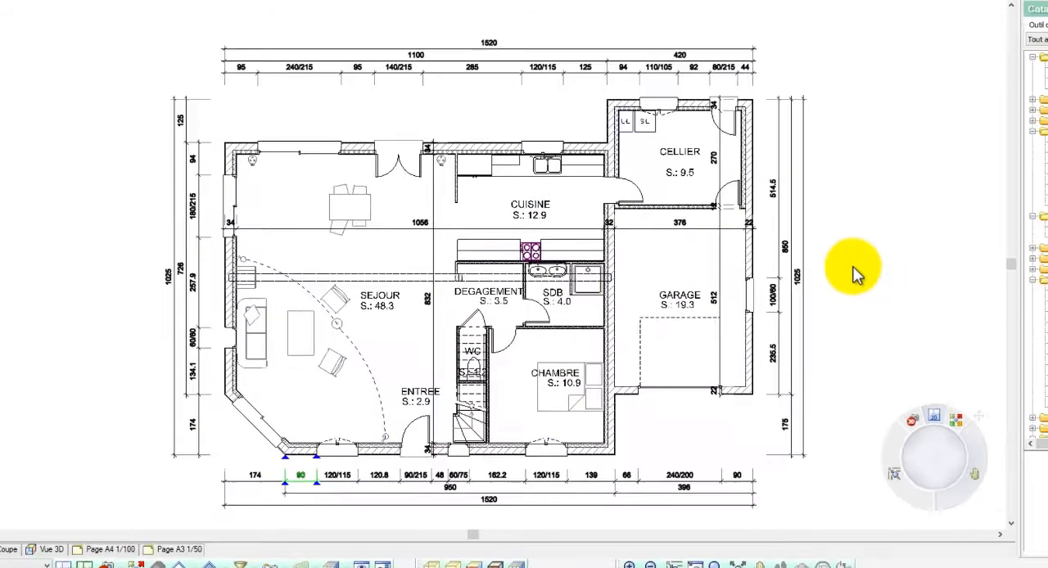
- Generate the room surface table titled TABLEAU DES SURFACES and place it to the right of the floor plan
{"action": "scroll", "coordinate": [145, 147], "scroll_direction": "down", "scroll_amount": 8}
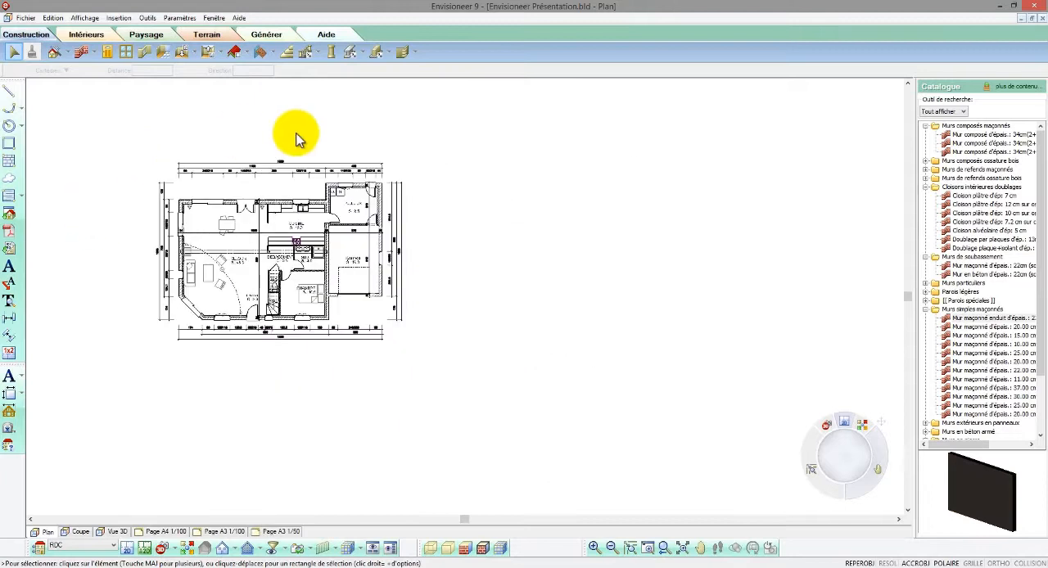
{"action": "scroll", "coordinate": [296, 140], "scroll_direction": "up", "scroll_amount": 2}
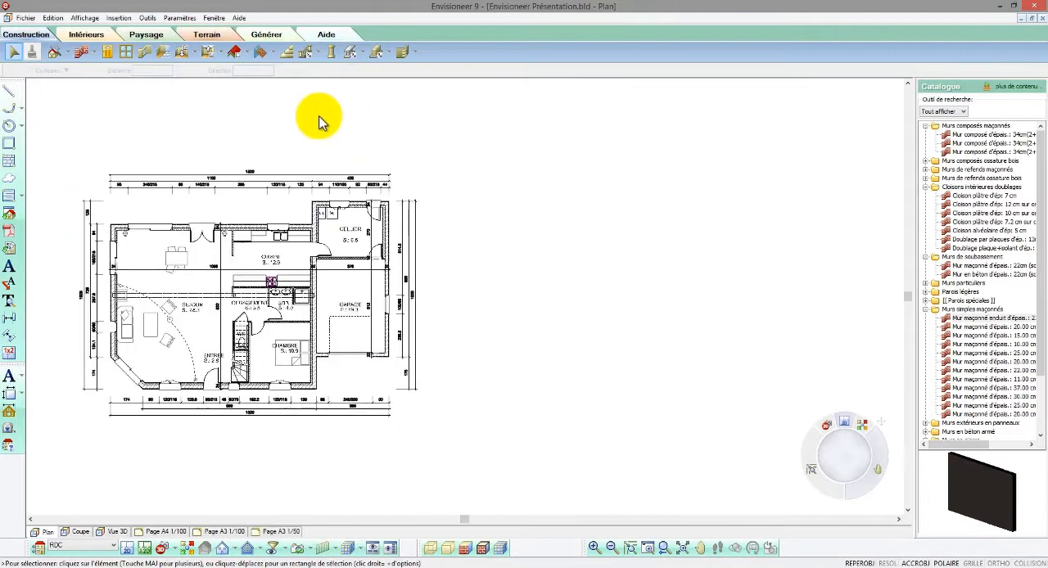
{"action": "left_click", "coordinate": [266, 35]}
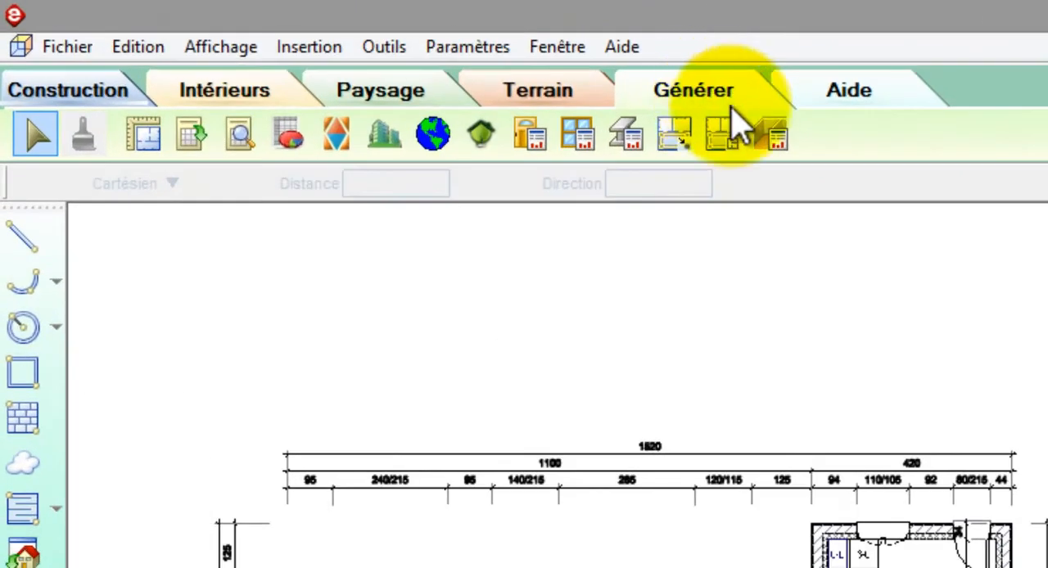
{"action": "left_click", "coordinate": [774, 136]}
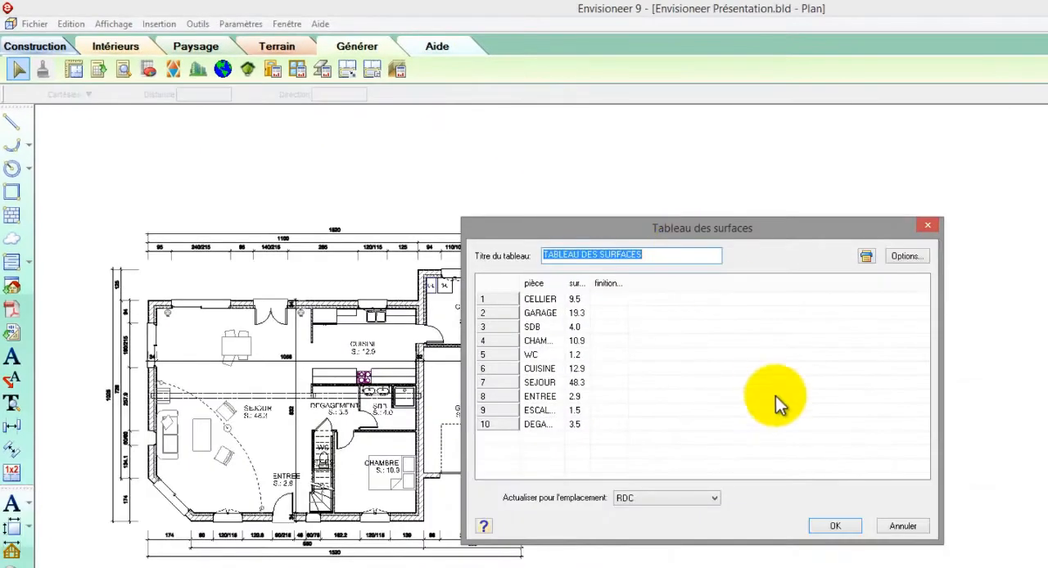
{"action": "left_click", "coordinate": [829, 525]}
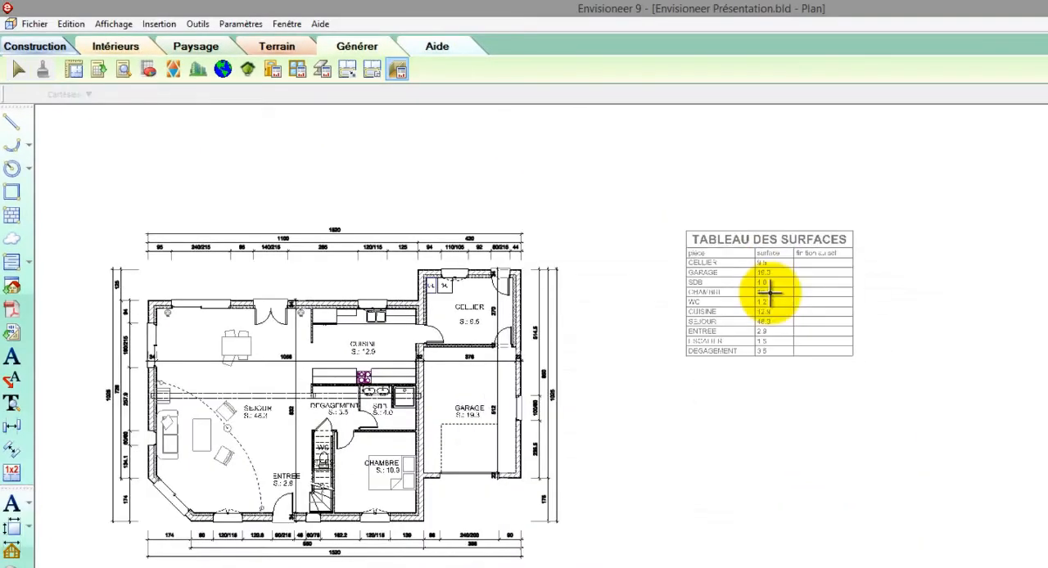
{"action": "left_click", "coordinate": [770, 296]}
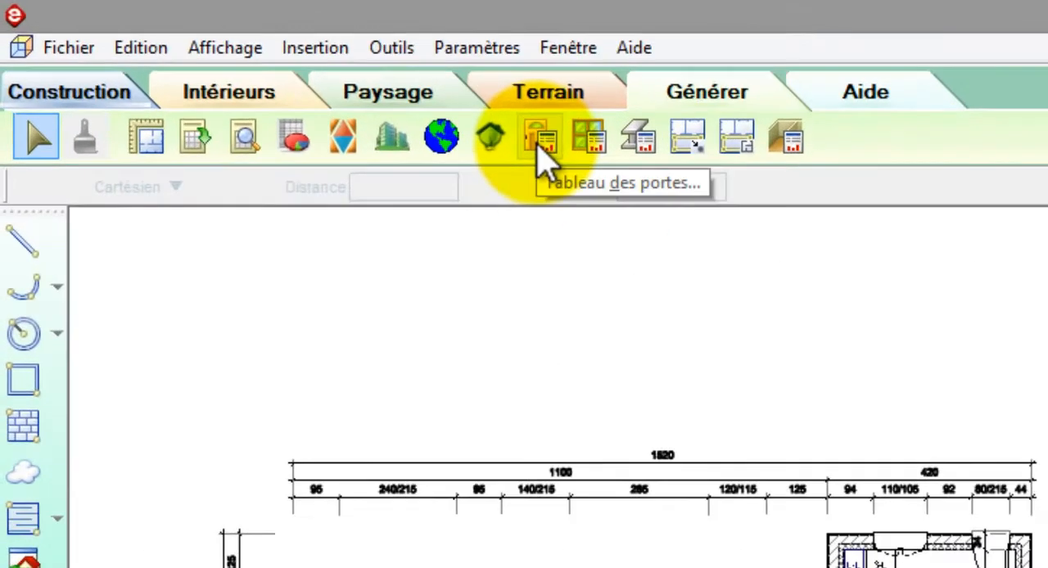
- Generate the door schedule titled NOMENCLATURE DES PORTES and place it directly below the surface table
{"action": "left_click", "coordinate": [537, 142]}
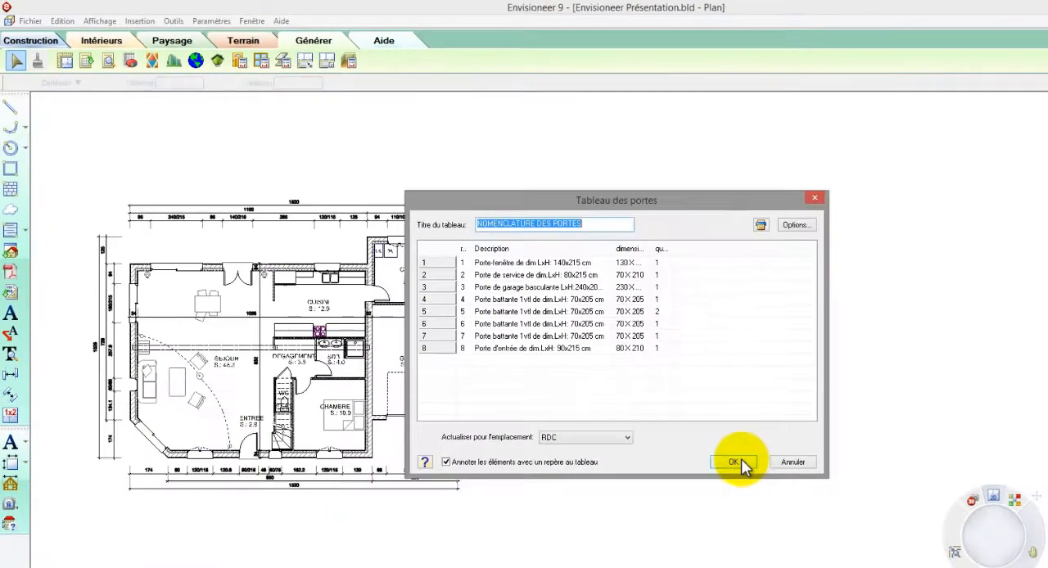
{"action": "left_click", "coordinate": [738, 461]}
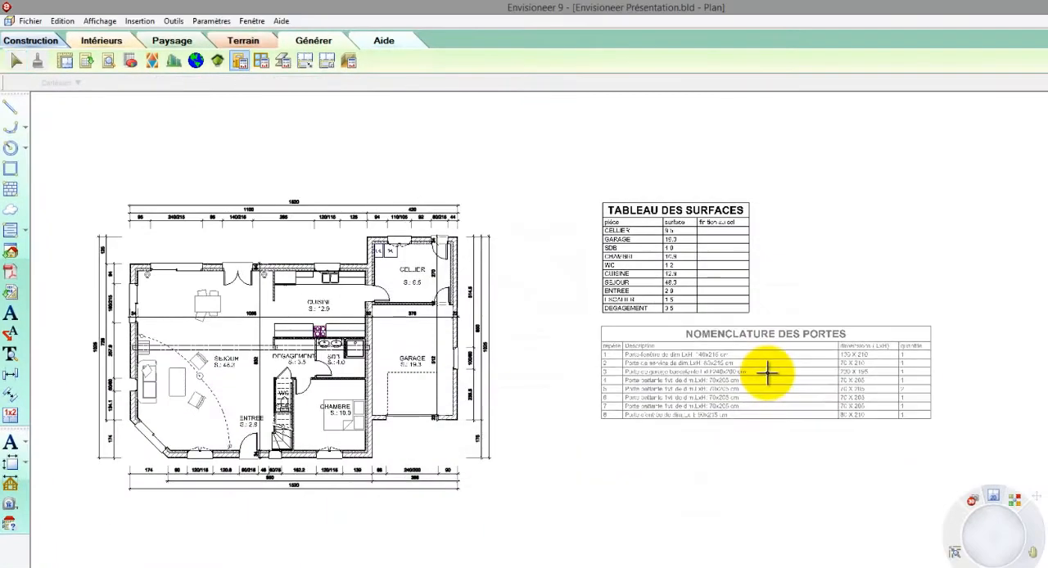
{"action": "left_click", "coordinate": [768, 373]}
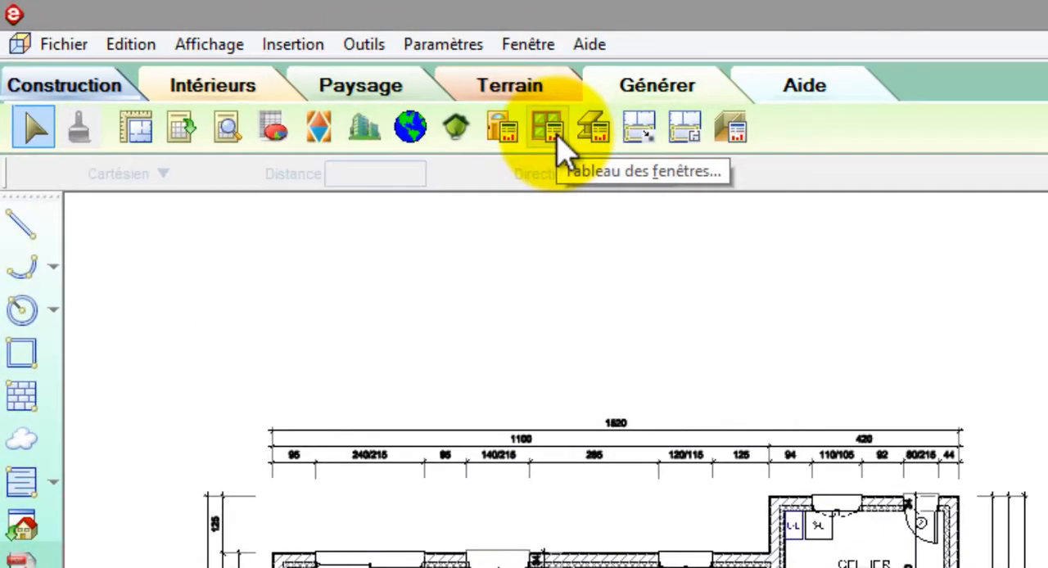
- Generate the RDC window schedule titled NOMENCLATURE DES FENETRES, with elements annotated by reference marks, and place it below the door schedule
{"action": "left_click", "coordinate": [550, 129]}
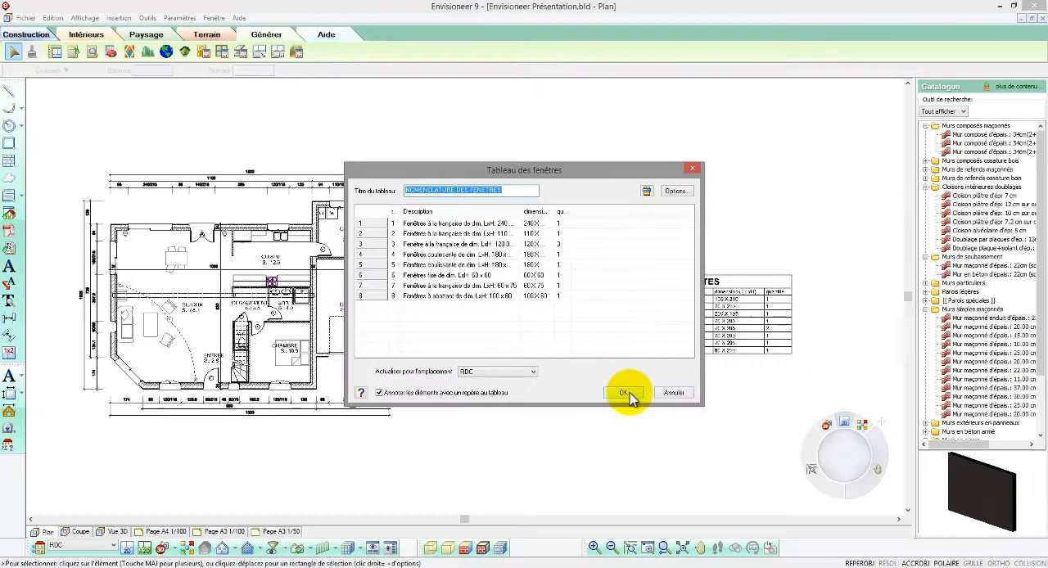
{"action": "left_click", "coordinate": [624, 393]}
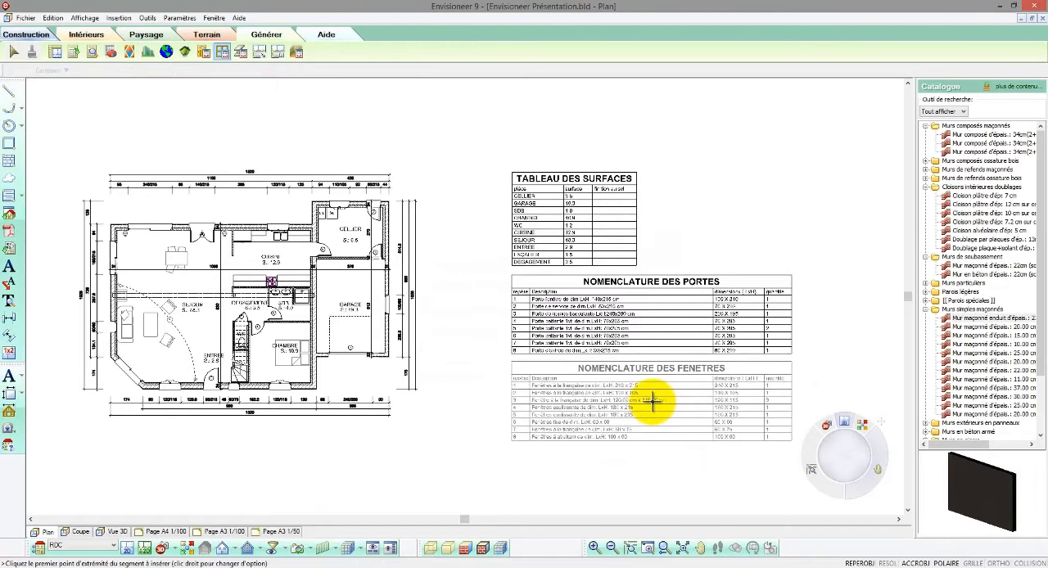
{"action": "left_click", "coordinate": [652, 400]}
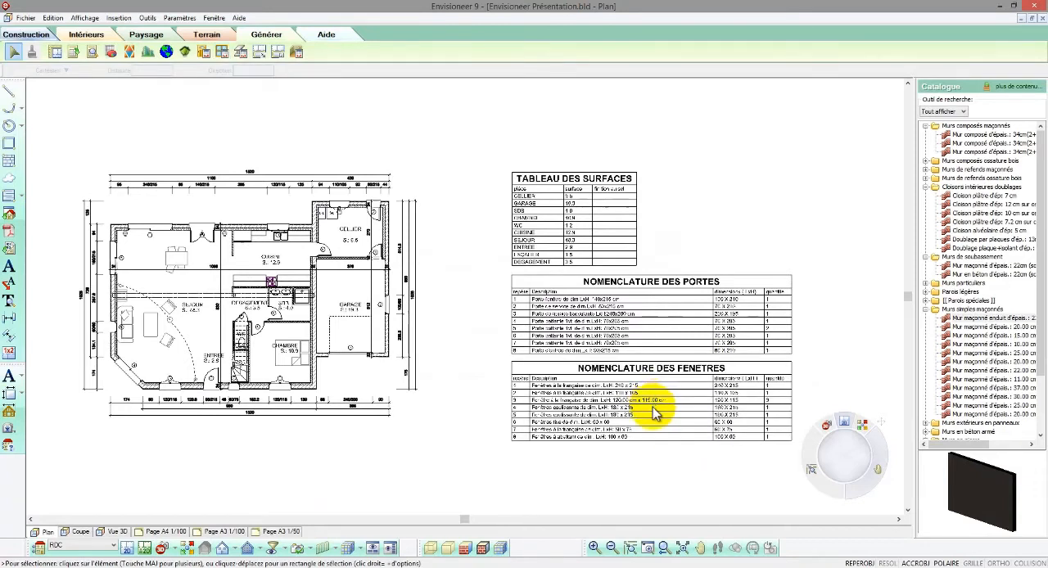
- Examine the door and window reference marks around the garage, as well as the window schedule, up close
{"action": "left_click", "coordinate": [646, 544]}
{"action": "left_click_drag", "start_coordinate": [327, 288], "coordinate": [460, 386]}
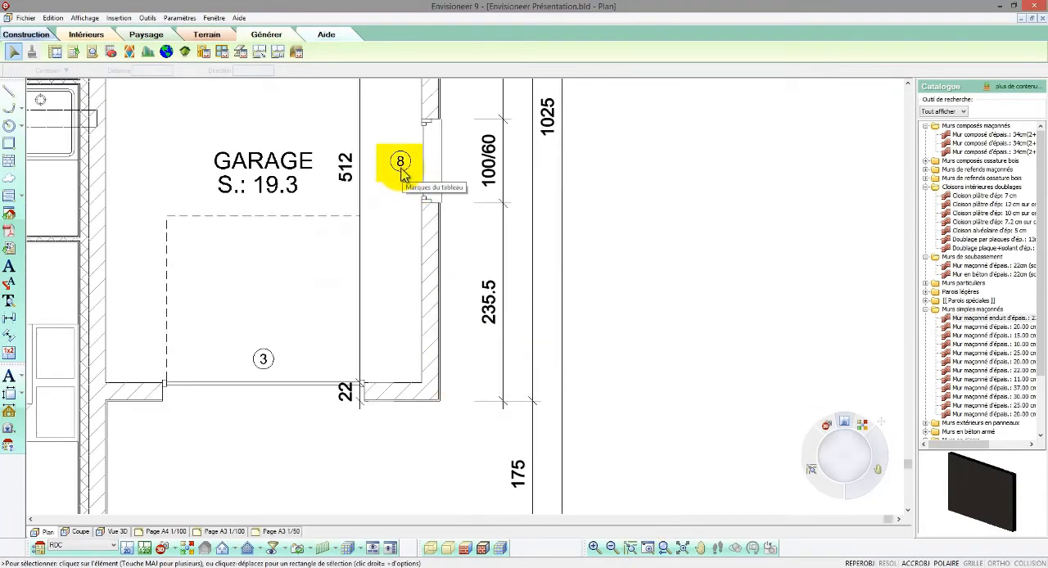
{"action": "left_click", "coordinate": [664, 548]}
{"action": "left_click", "coordinate": [649, 548]}
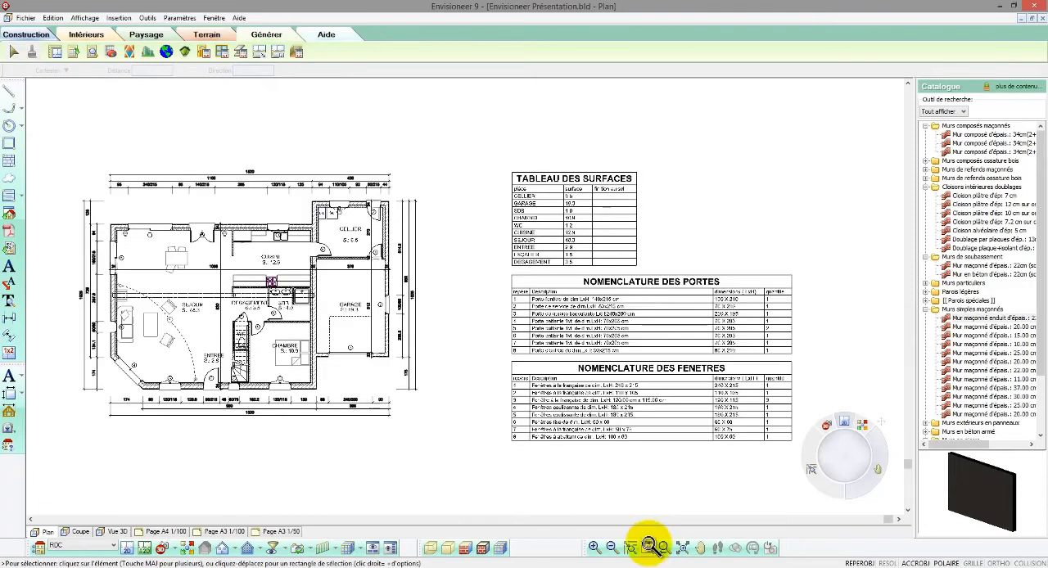
{"action": "left_click_drag", "start_coordinate": [506, 360], "coordinate": [802, 474]}
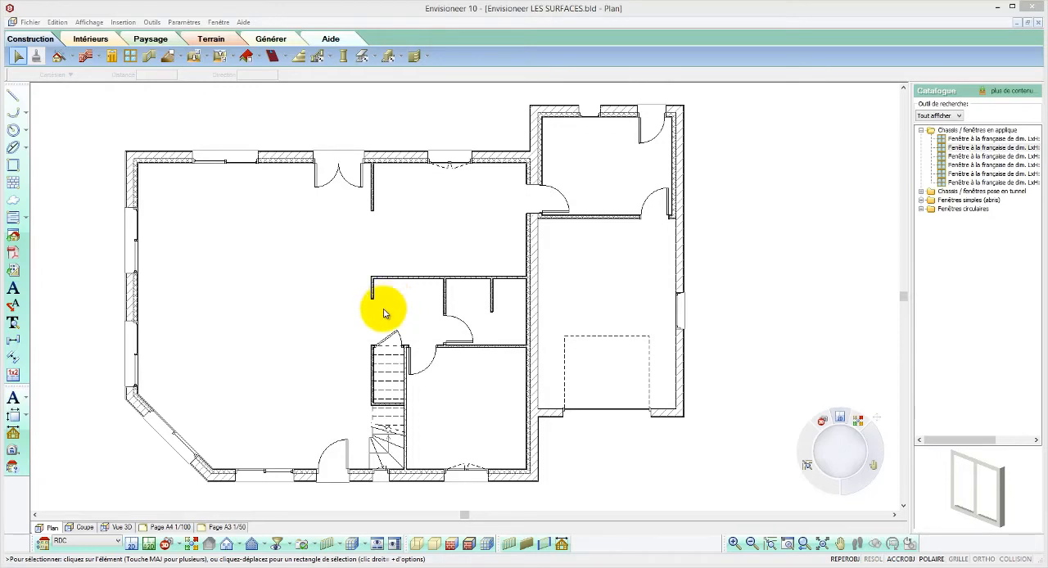
- Turn on the display of the Marques/Repères elements in the display filter for all locations
{"action": "left_click", "coordinate": [277, 546]}
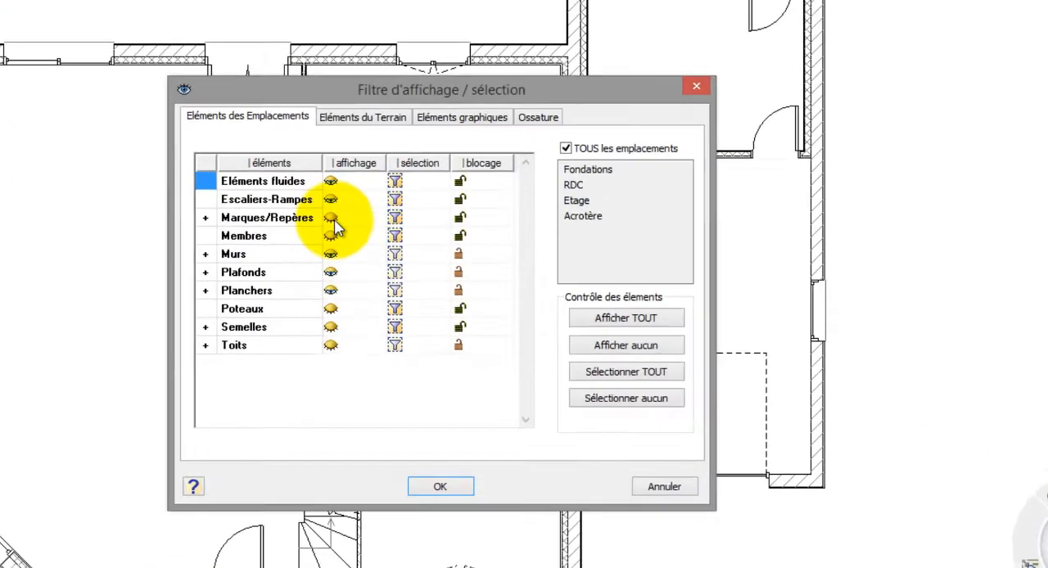
{"action": "left_click", "coordinate": [332, 223]}
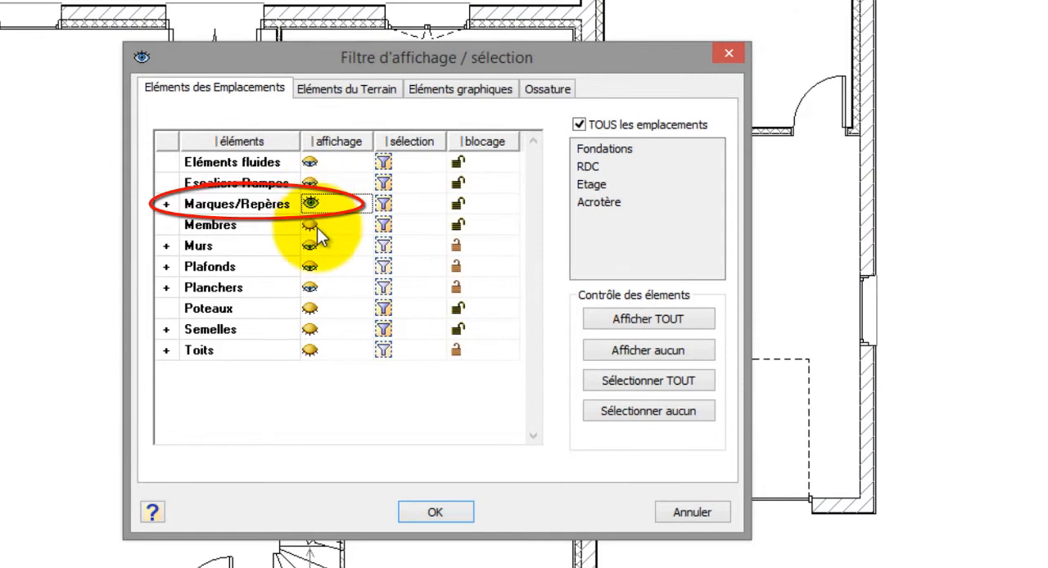
{"action": "left_click", "coordinate": [448, 510]}
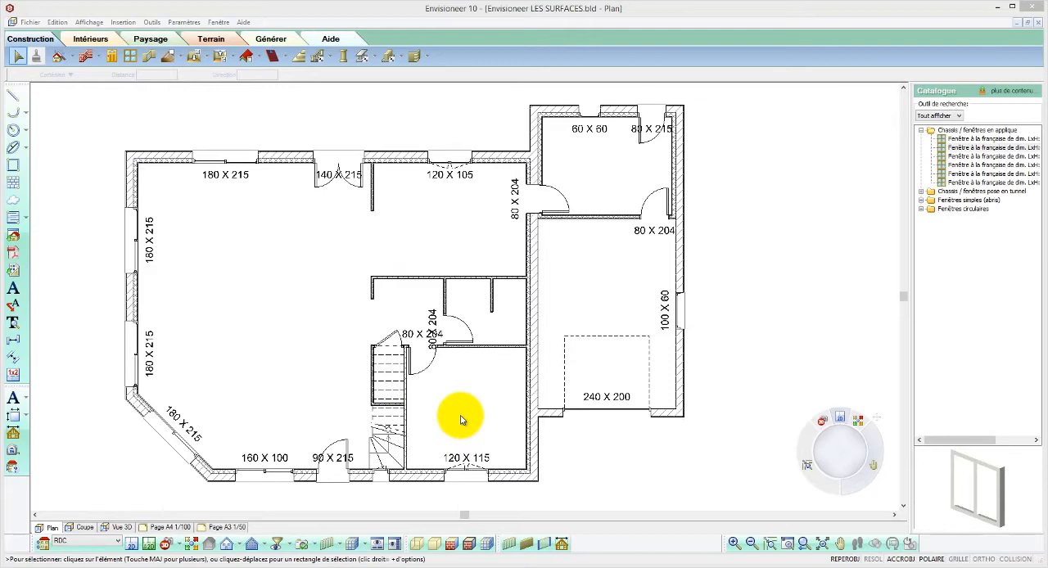
- Set the text style of the door and window plan marks to Texte (petit) in the software settings
{"action": "left_click", "coordinate": [185, 23]}
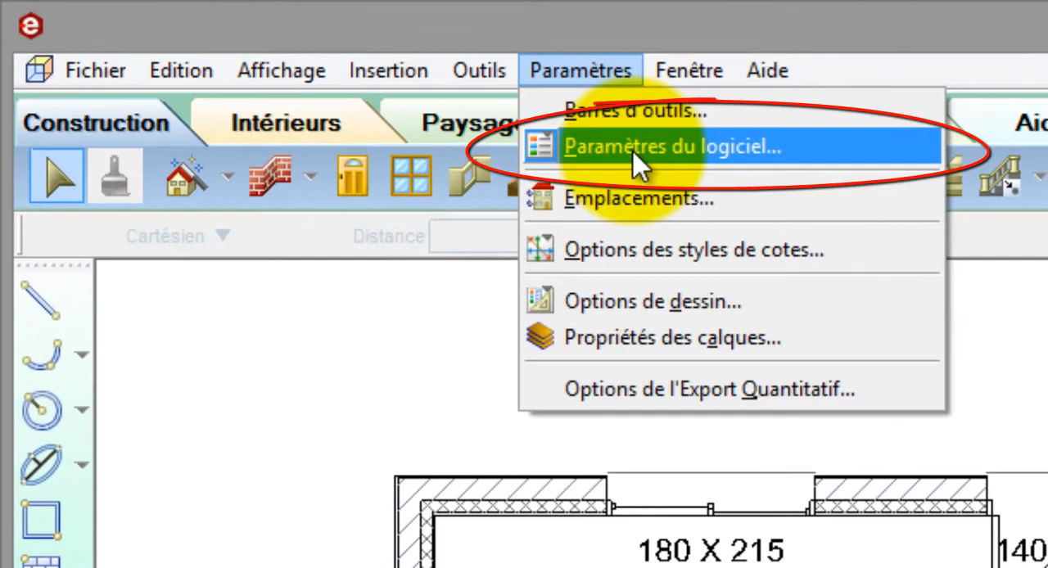
{"action": "left_click", "coordinate": [632, 150]}
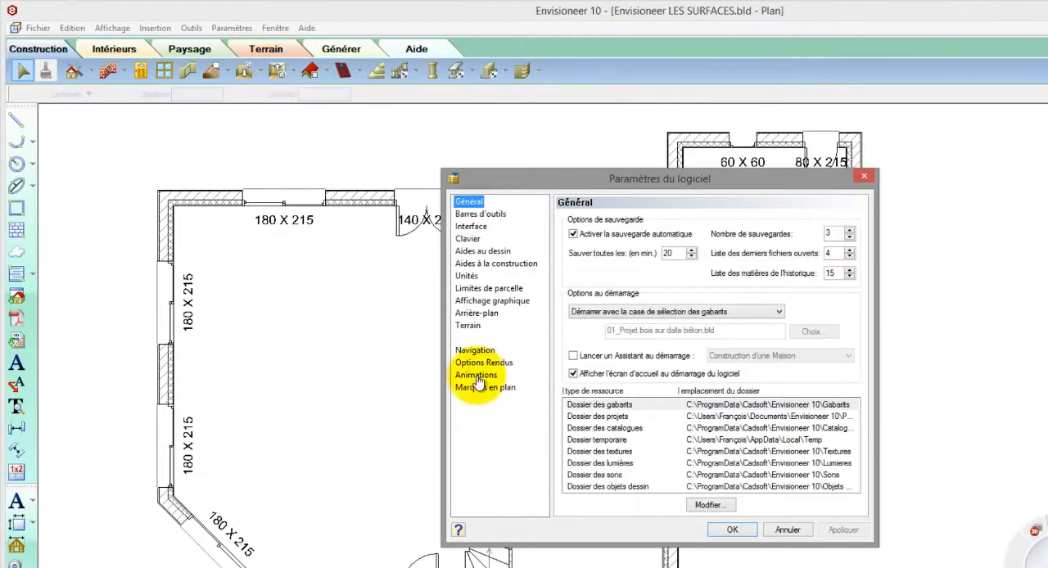
{"action": "left_click", "coordinate": [480, 389]}
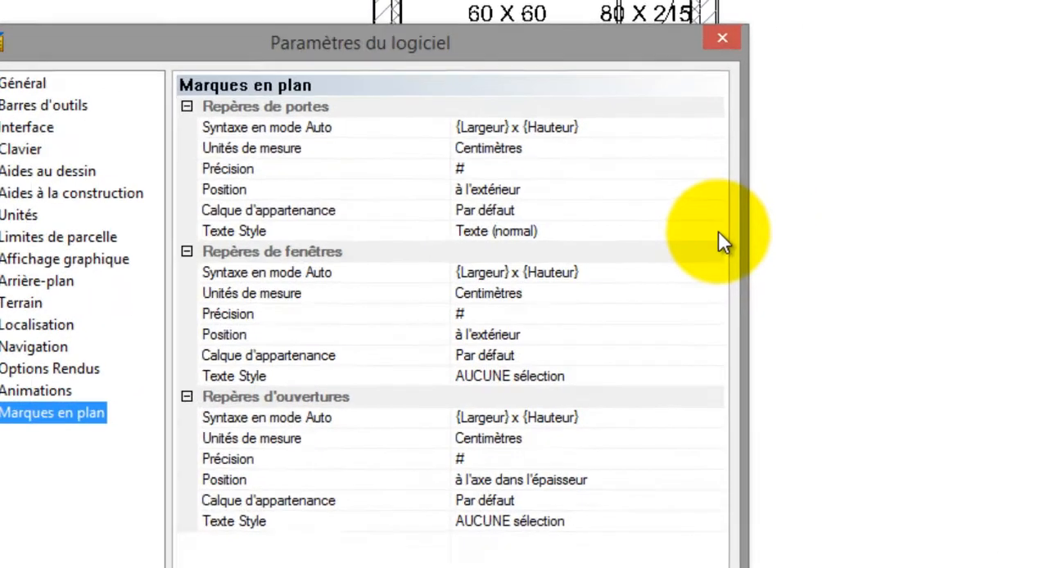
{"action": "left_click", "coordinate": [791, 180]}
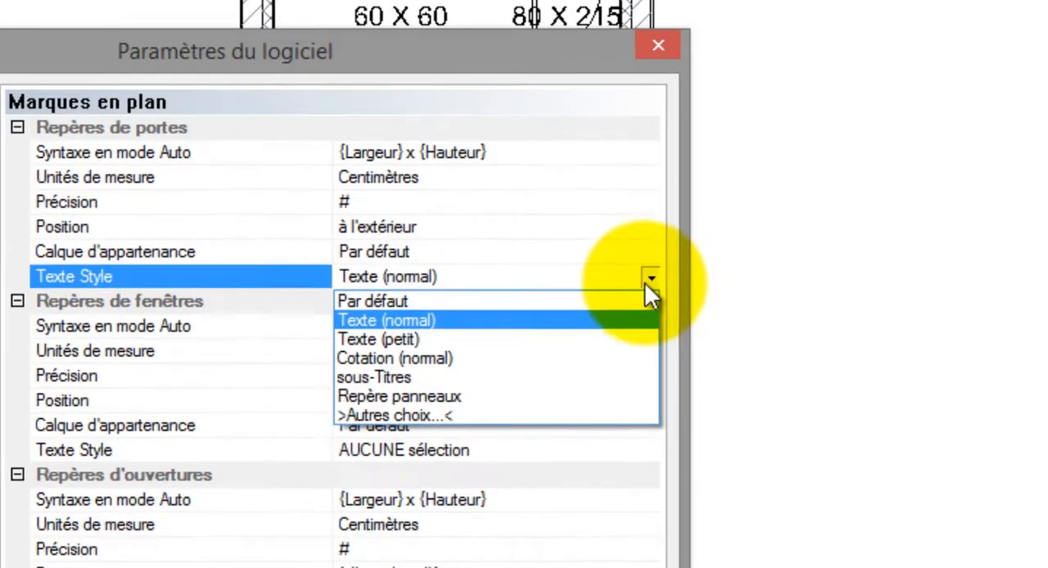
{"action": "left_click", "coordinate": [580, 338]}
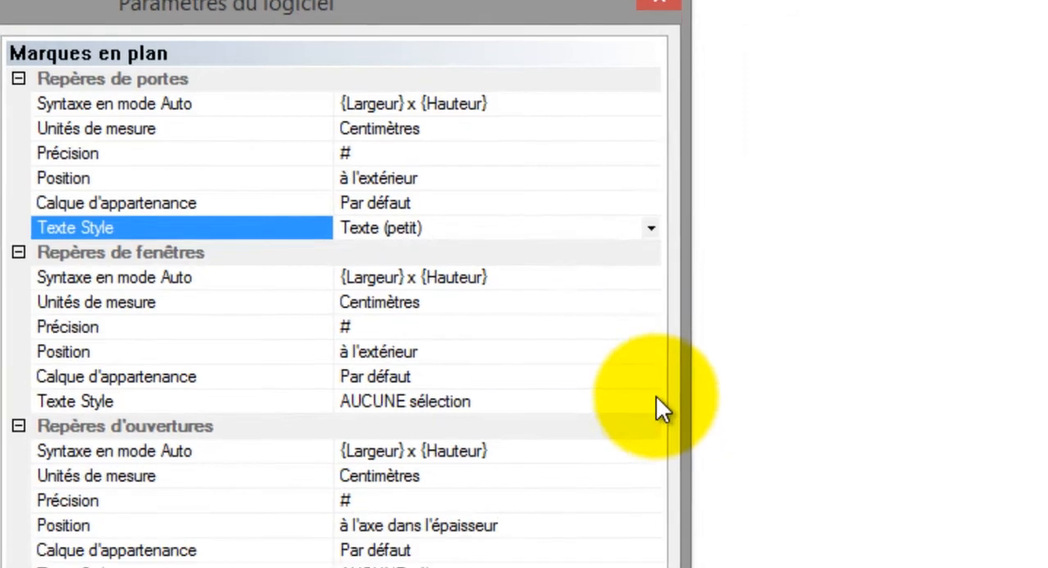
{"action": "left_click", "coordinate": [625, 452]}
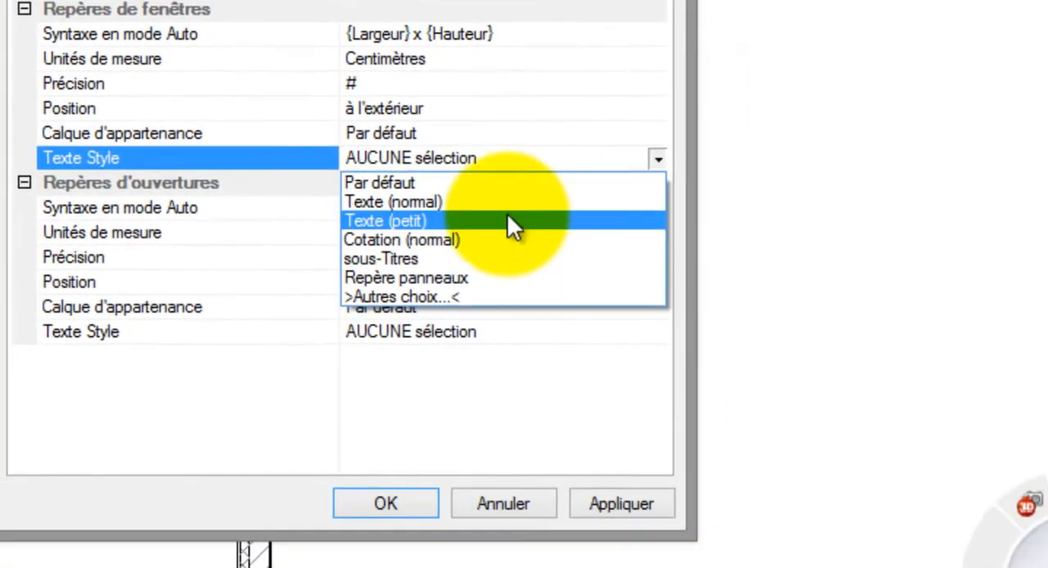
{"action": "left_click", "coordinate": [506, 309]}
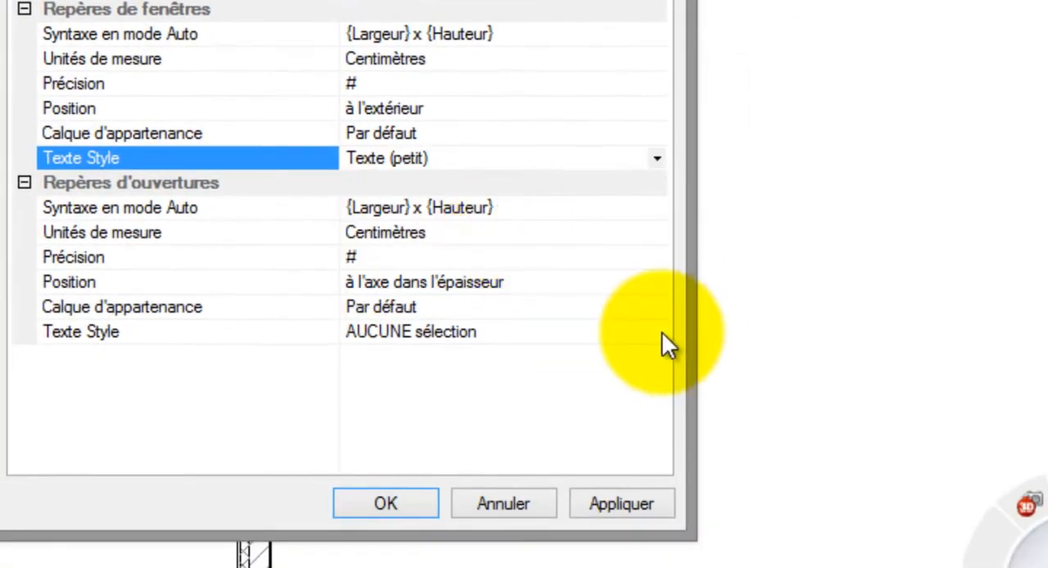